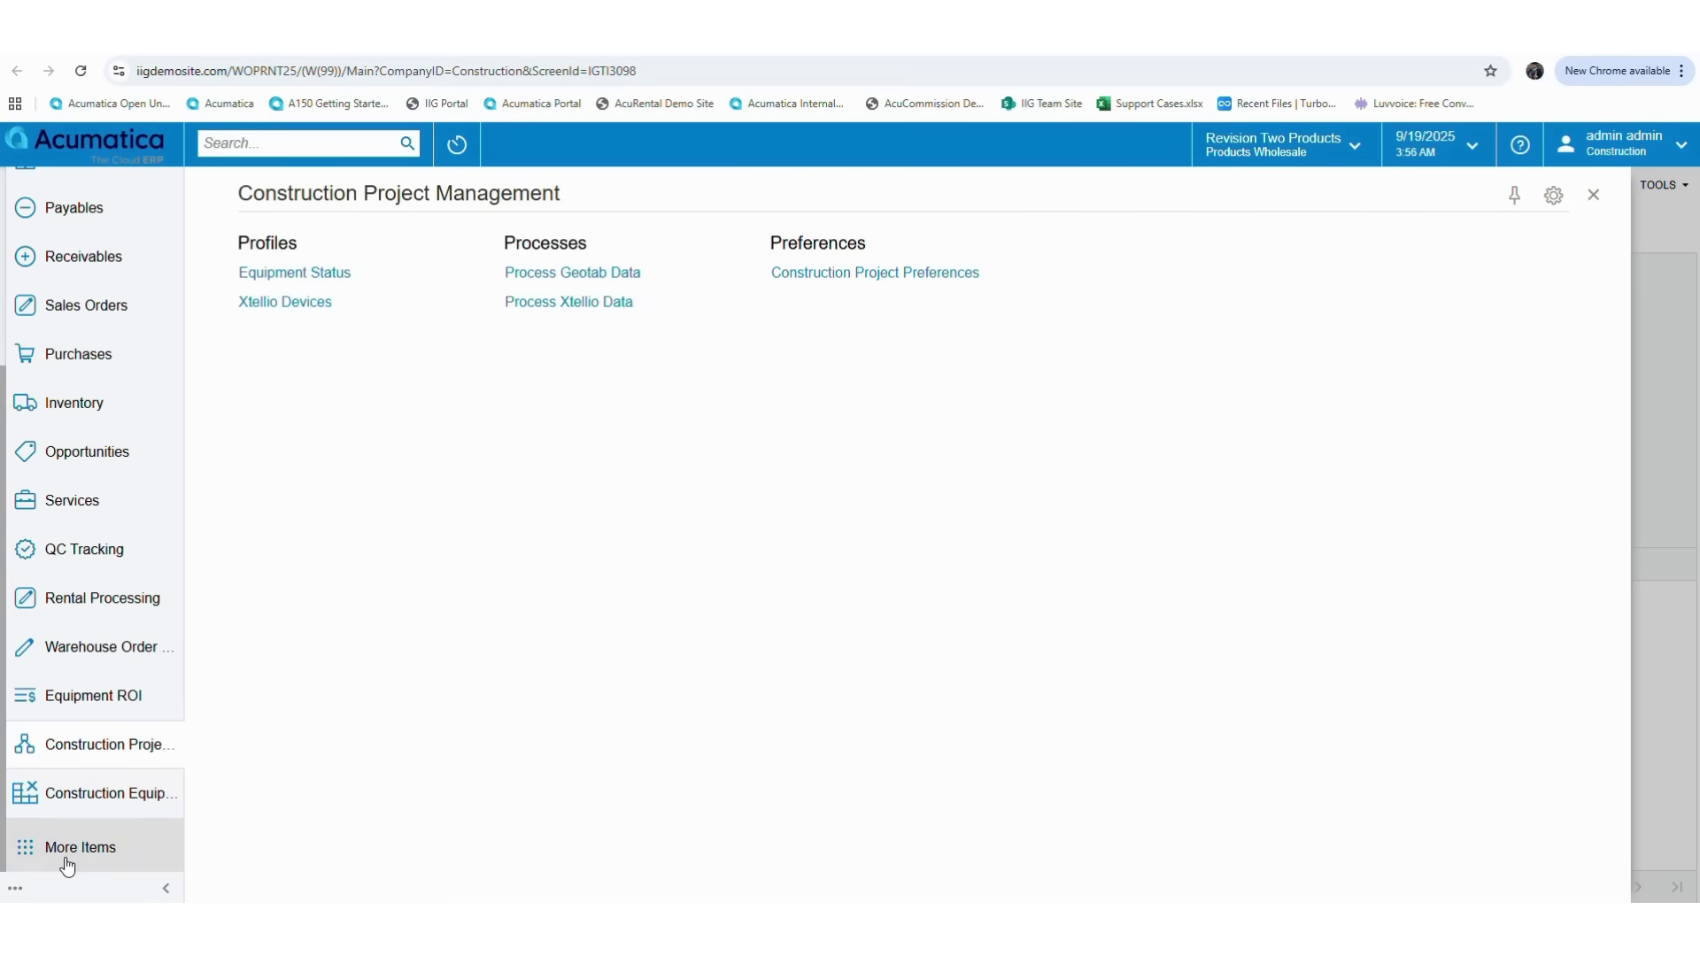
Step: Go through More Items to the Time Card Improvement workspace and open Quick Time Processing
left_click(67, 864)
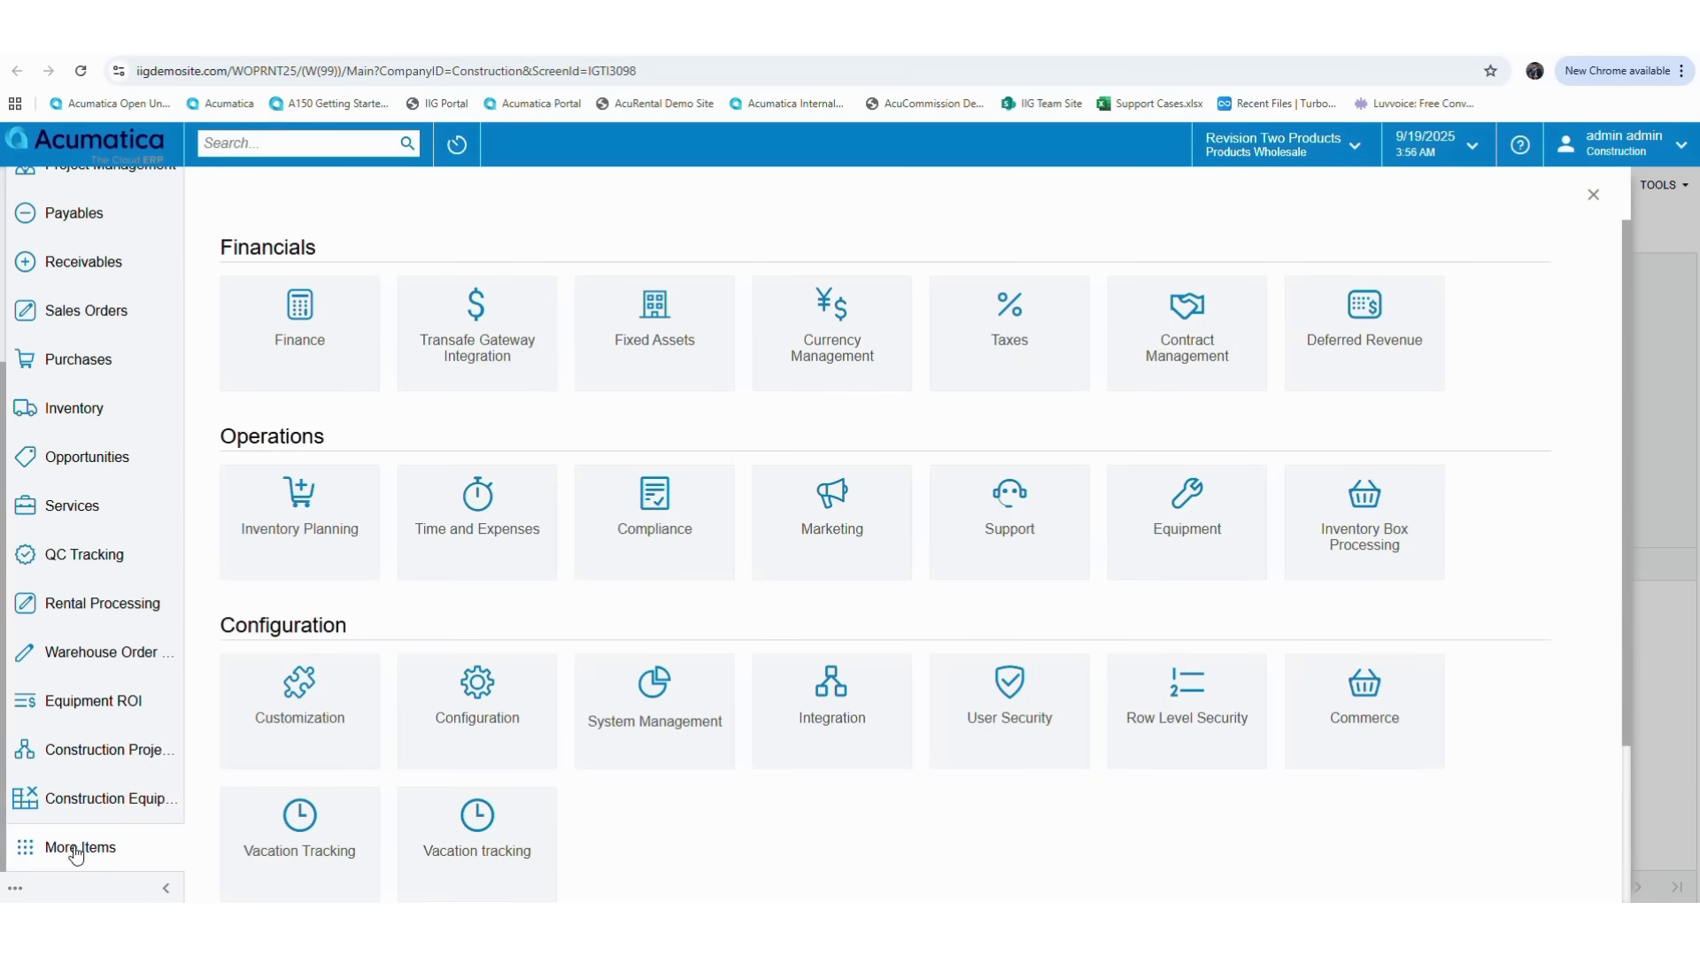
scroll(744, 846, "down", 1)
scroll(746, 847, "down", 2)
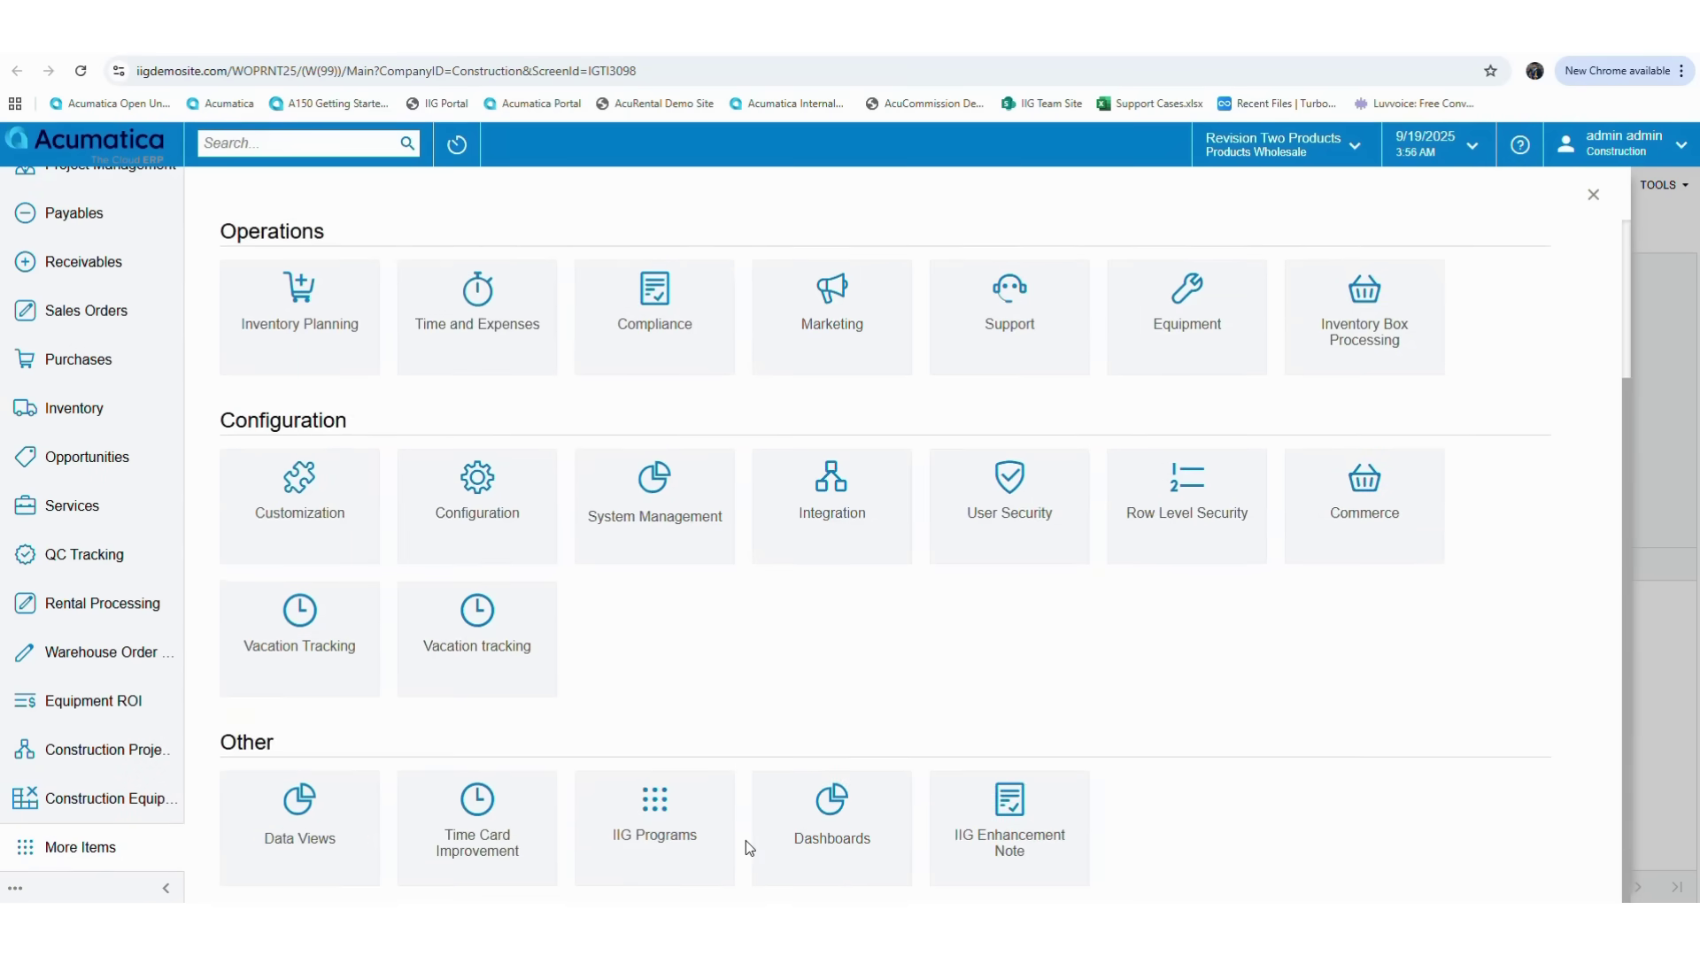
left_click(481, 852)
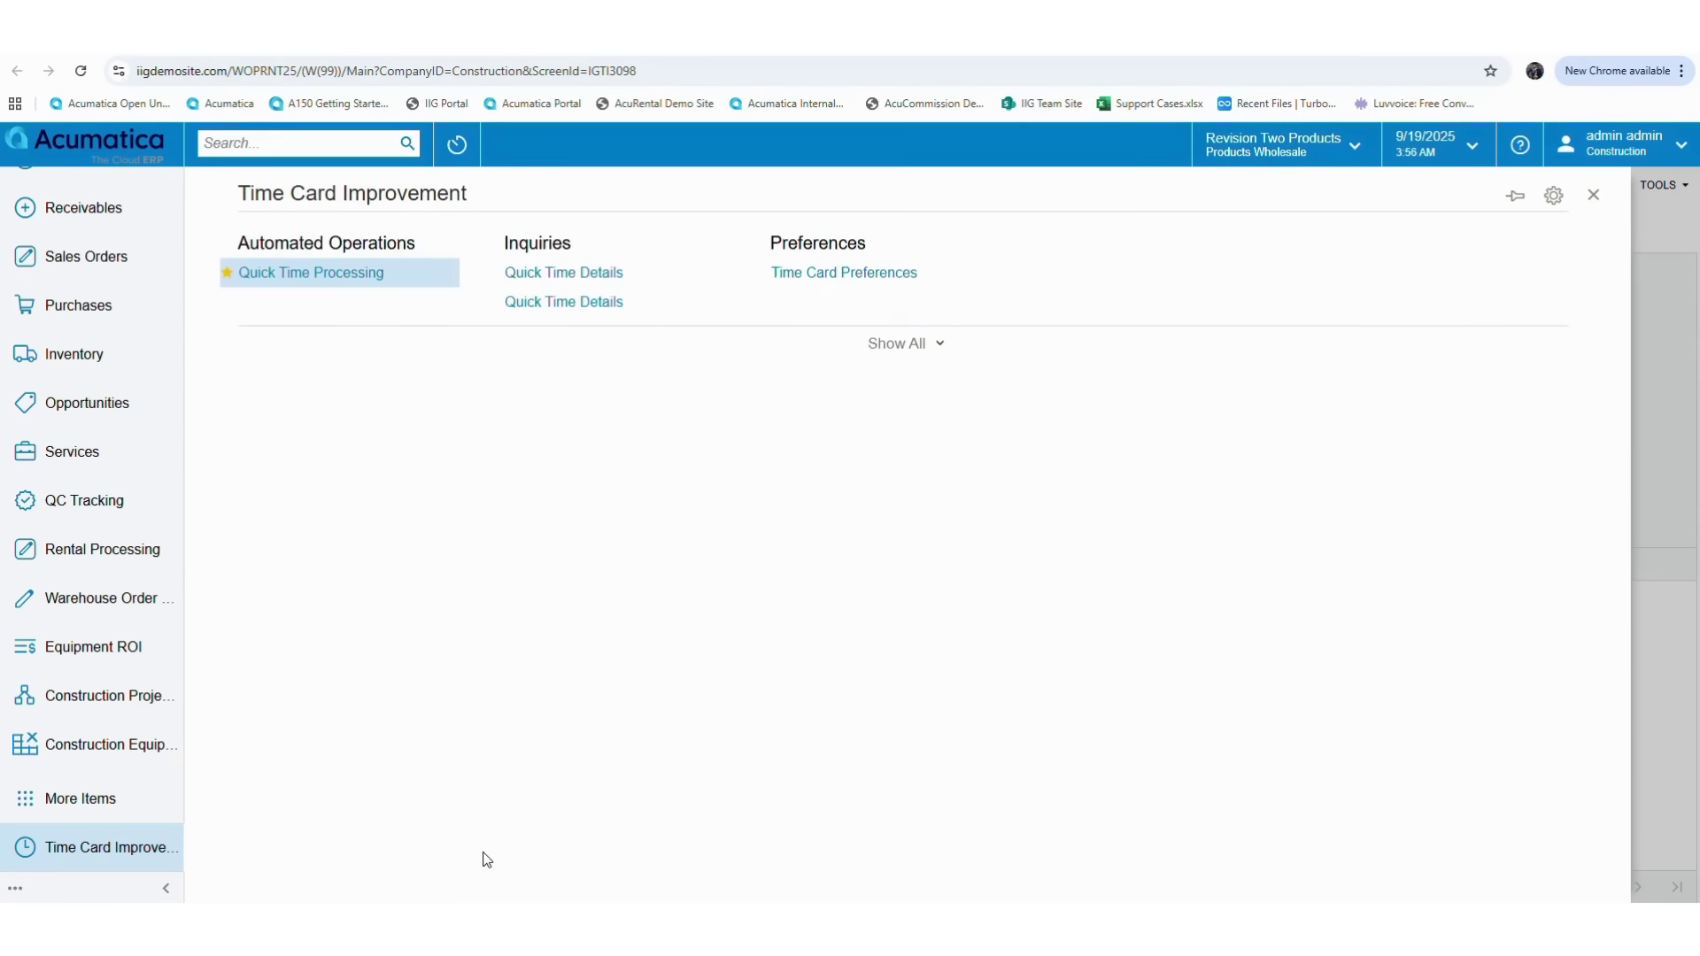
left_click(914, 346)
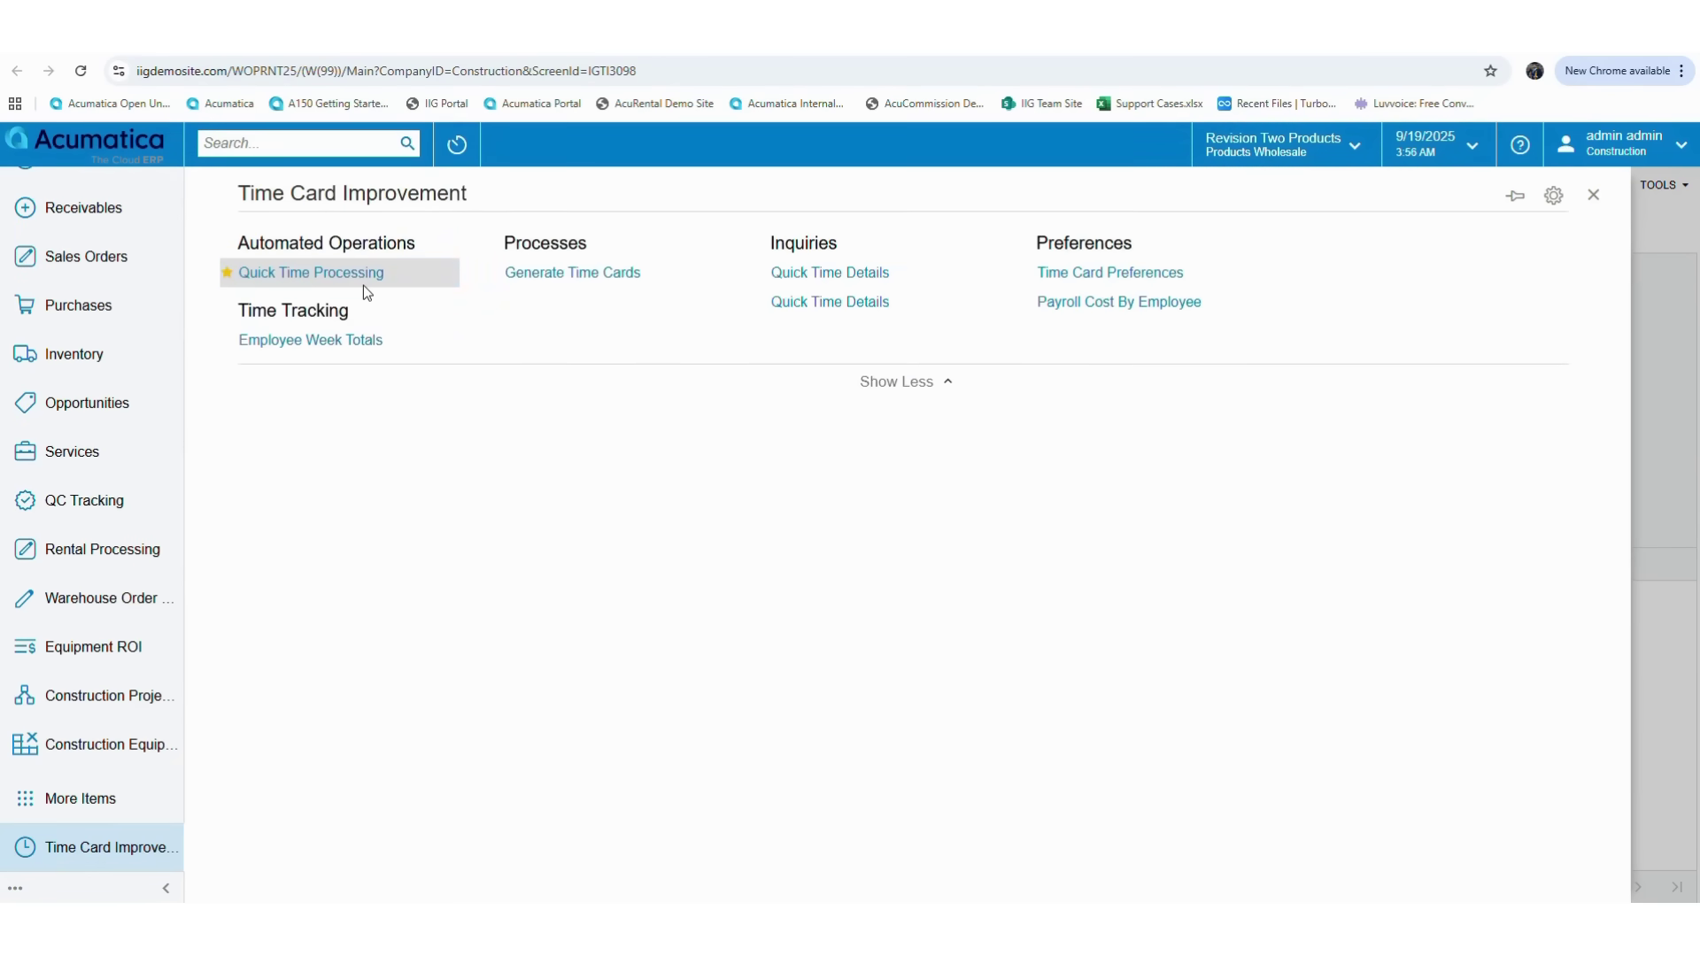
left_click(363, 285)
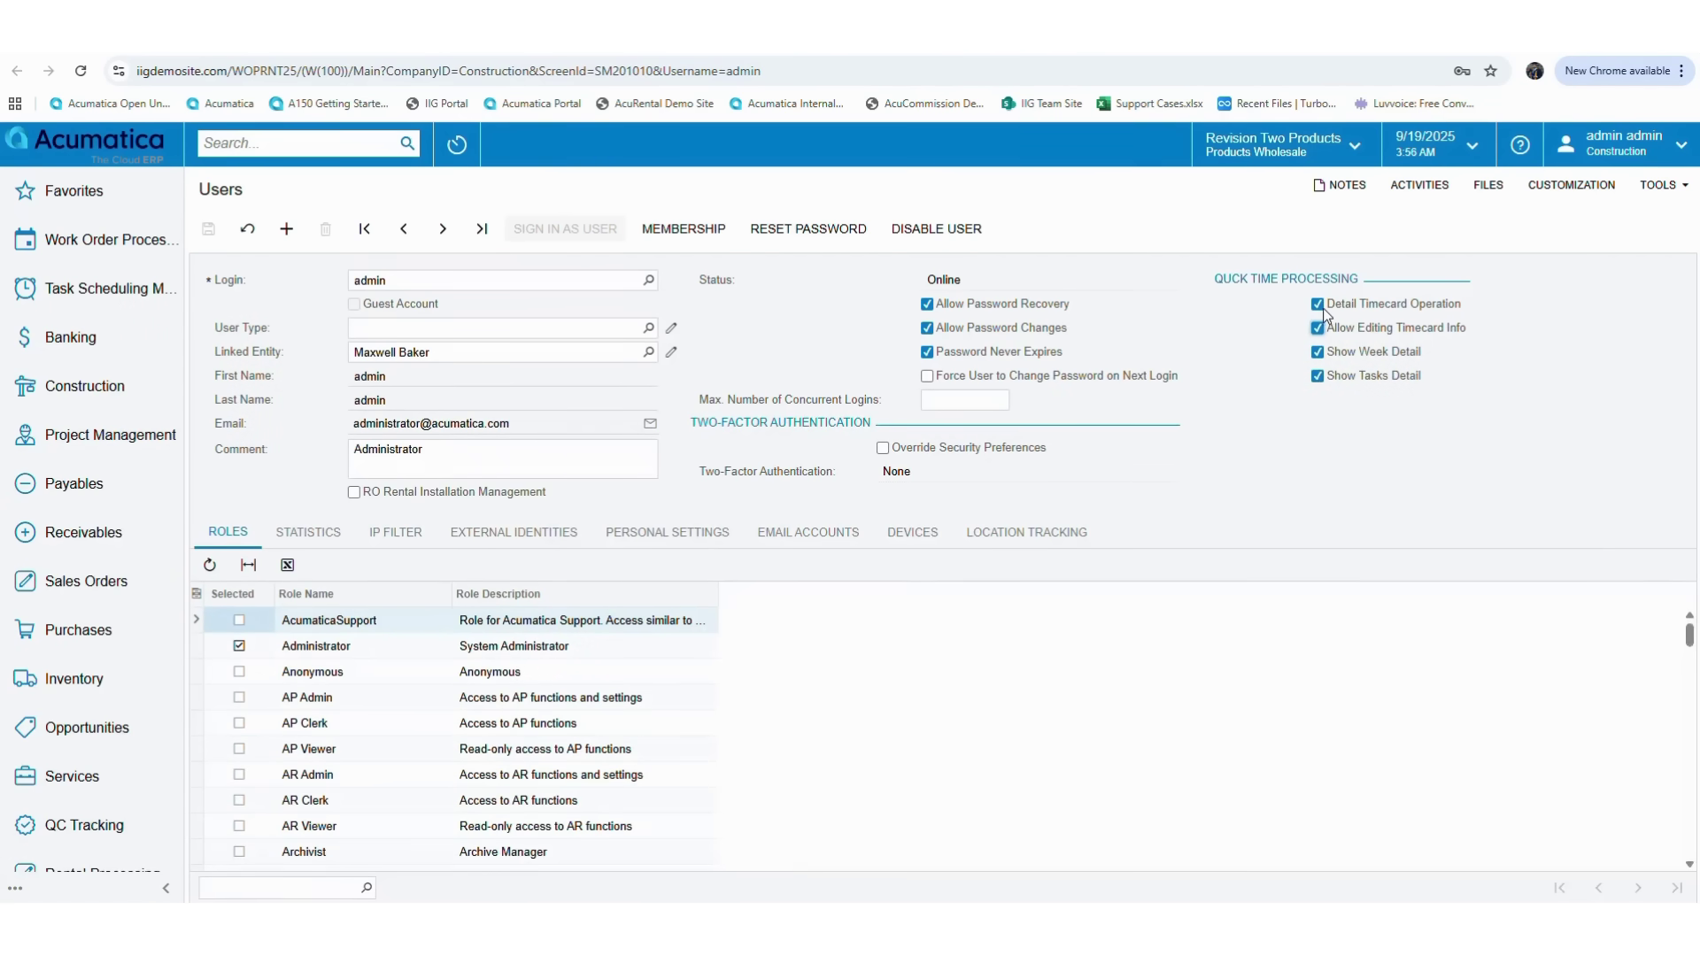
Step: Clear Detail Timecard Operation and Allow Editing Timecard Info, save the user, and reload Quick Time Processing
left_click(1320, 306)
left_click(1318, 329)
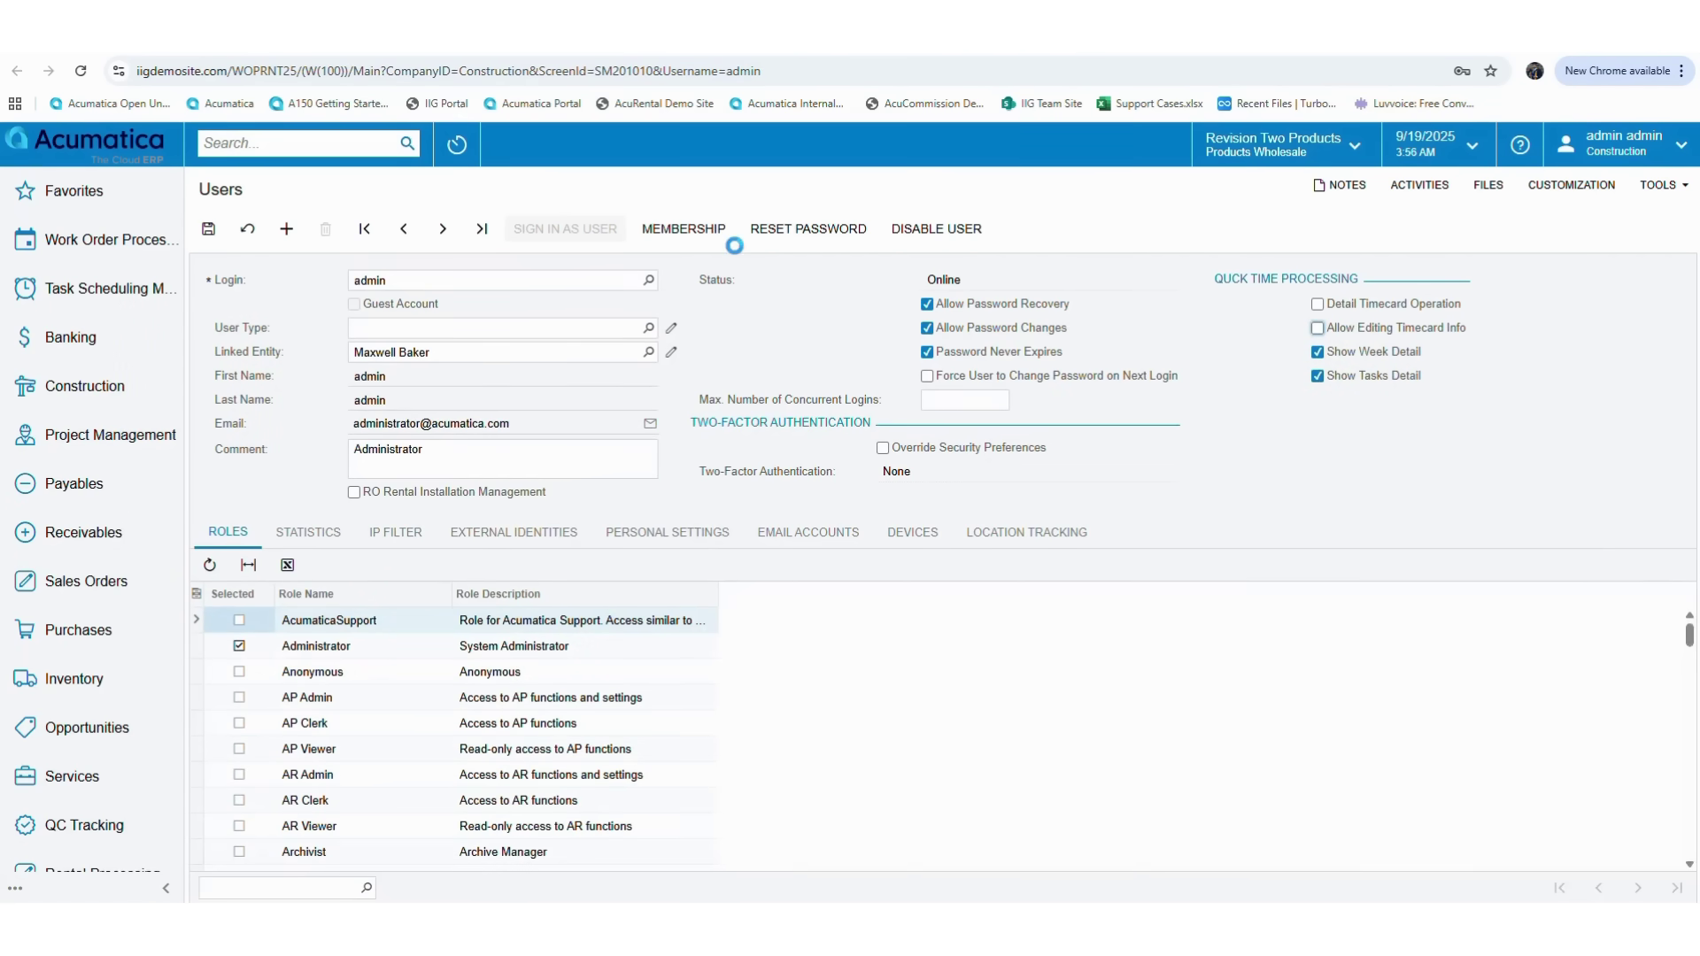
left_click(210, 232)
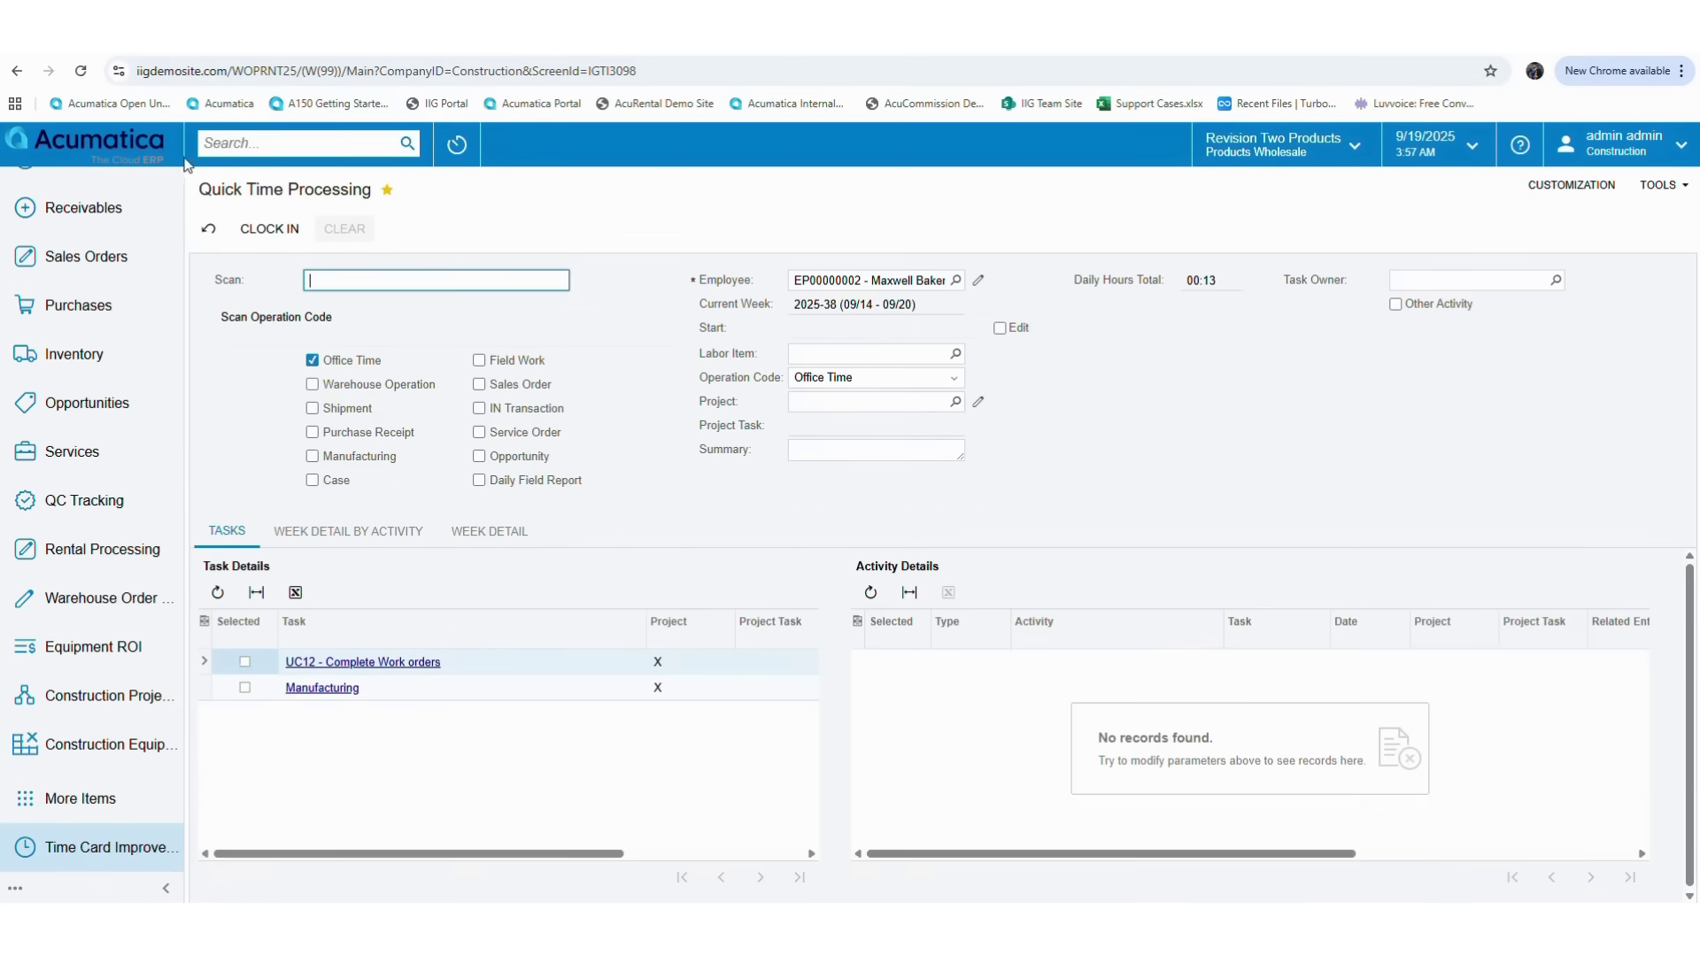
left_click(80, 73)
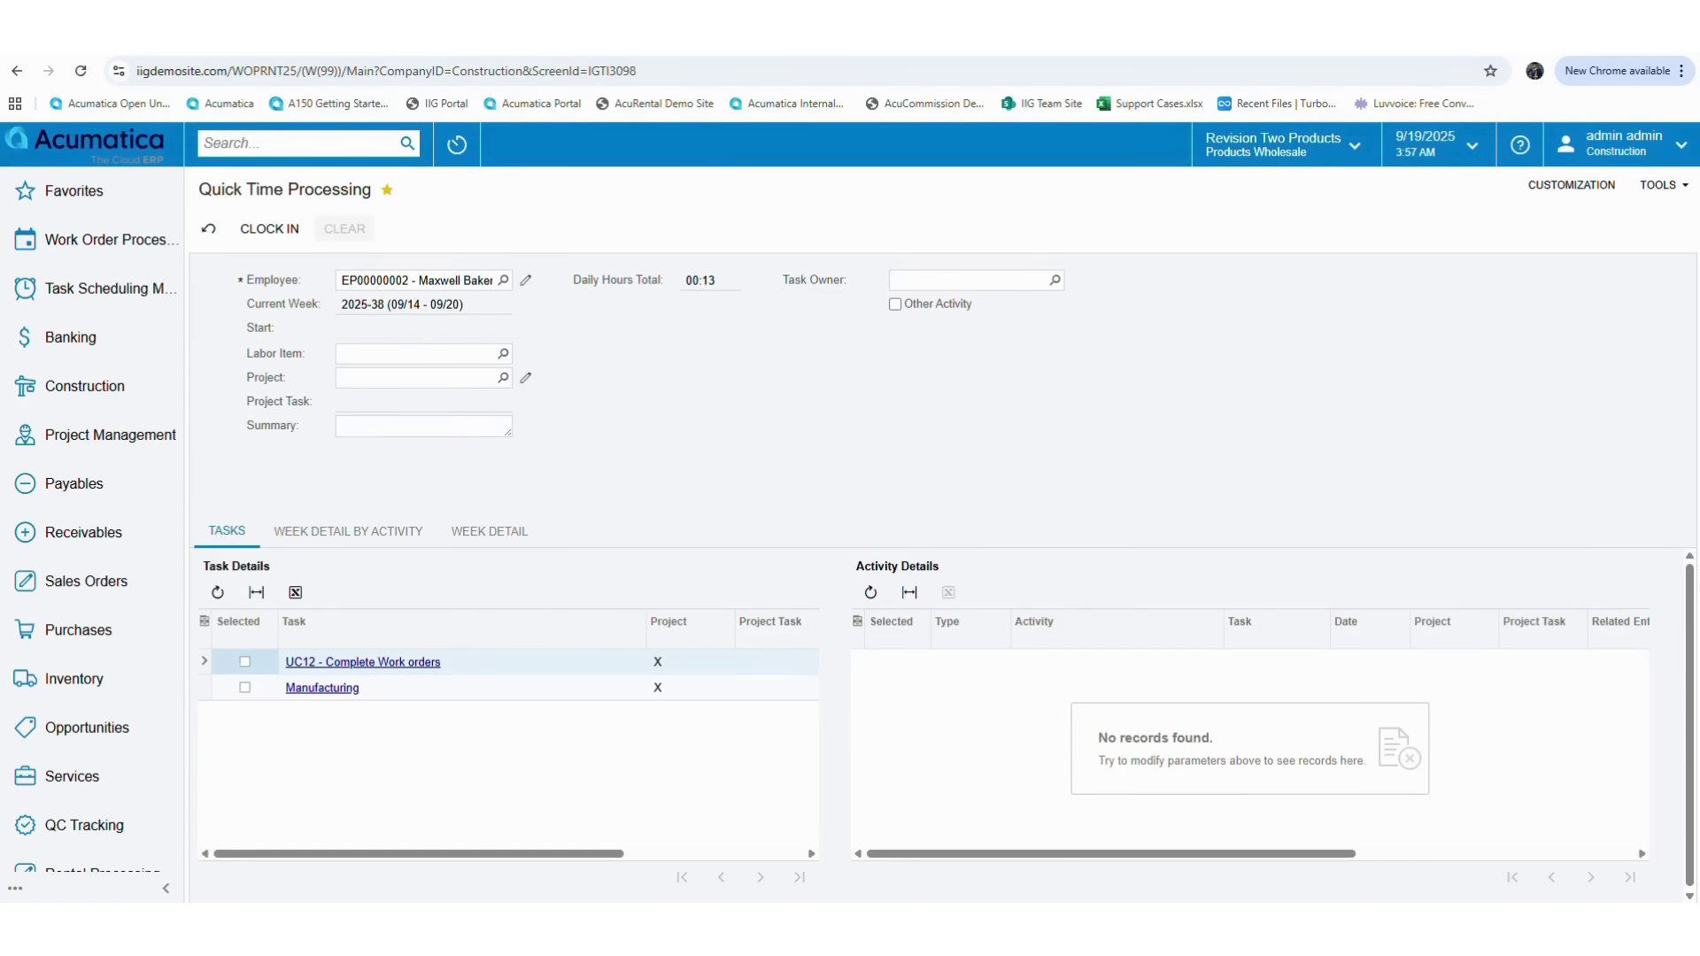
Step: Re-check Detail Timecard Operation and Allow Editing Timecard Info on the user, save, and reload Quick Time Processing
left_click(328, 38)
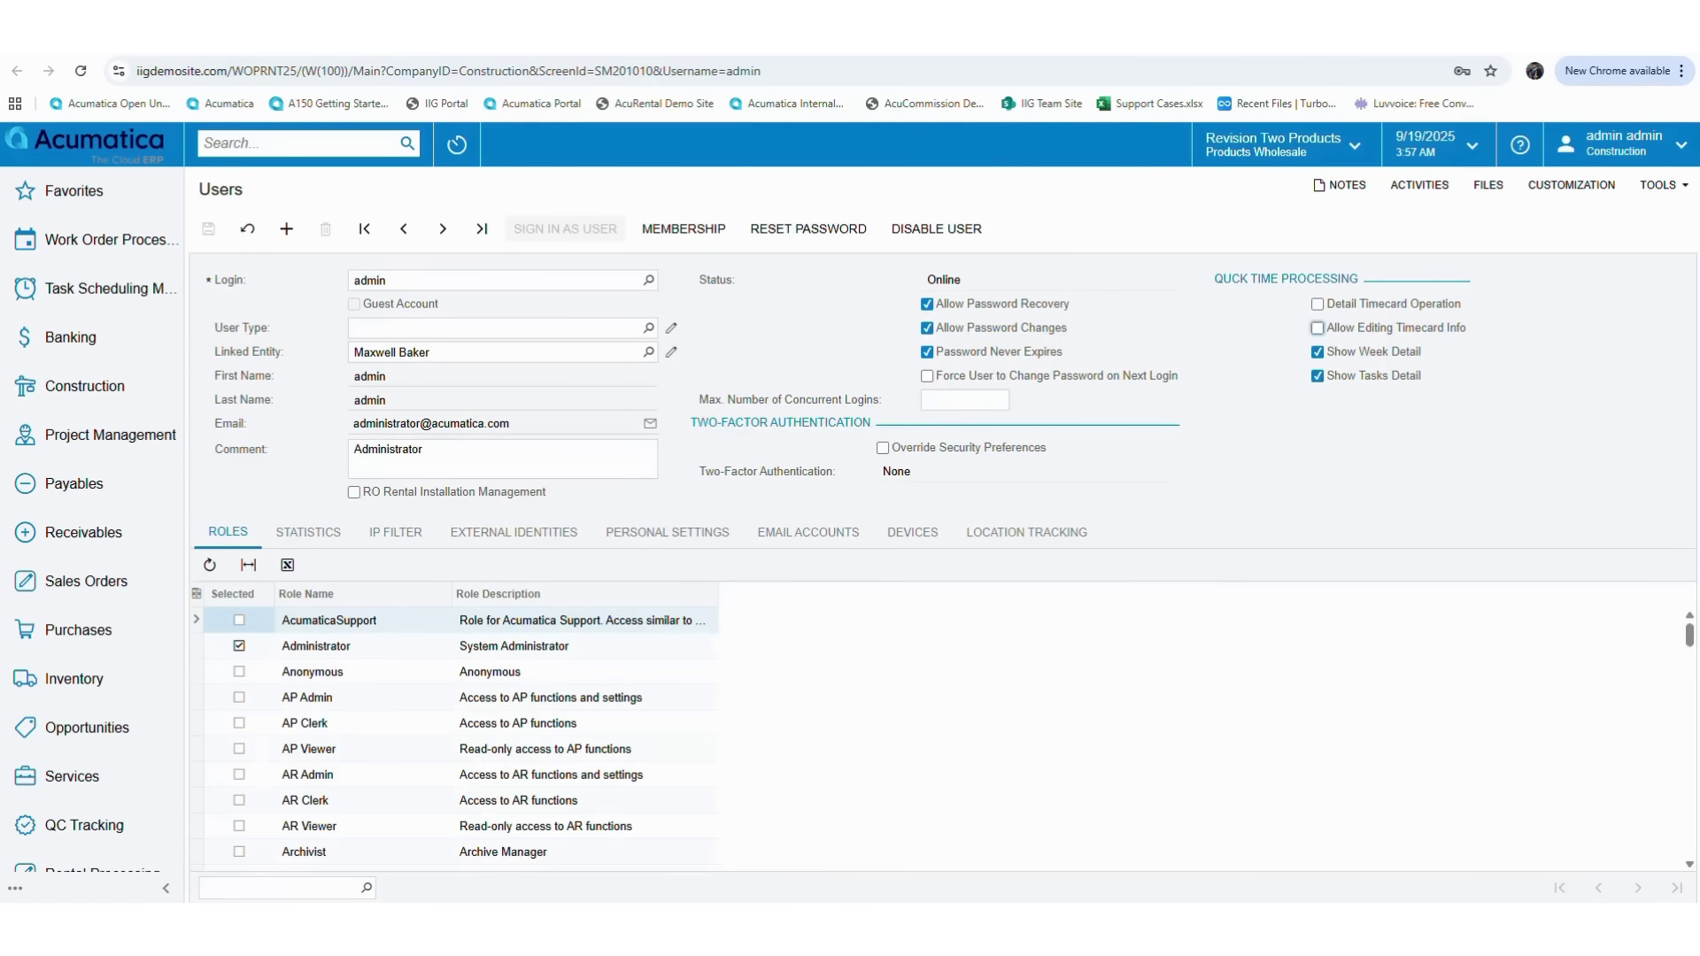
left_click(1318, 305)
left_click(1318, 329)
left_click(205, 232)
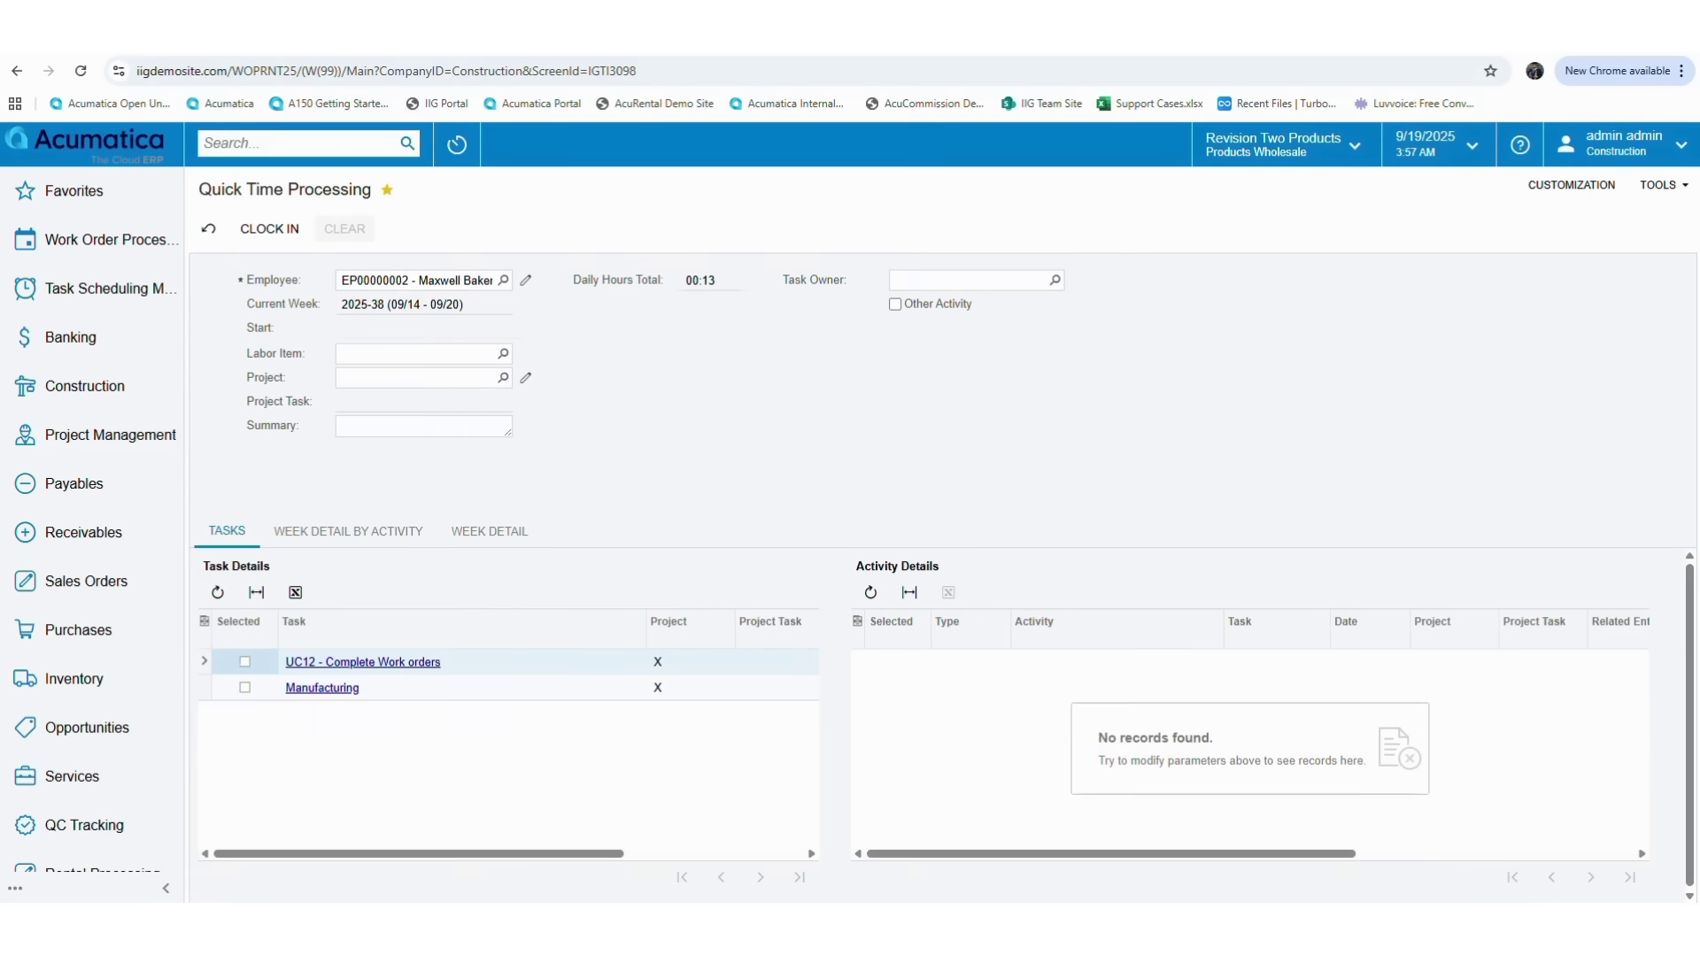
left_click(85, 78)
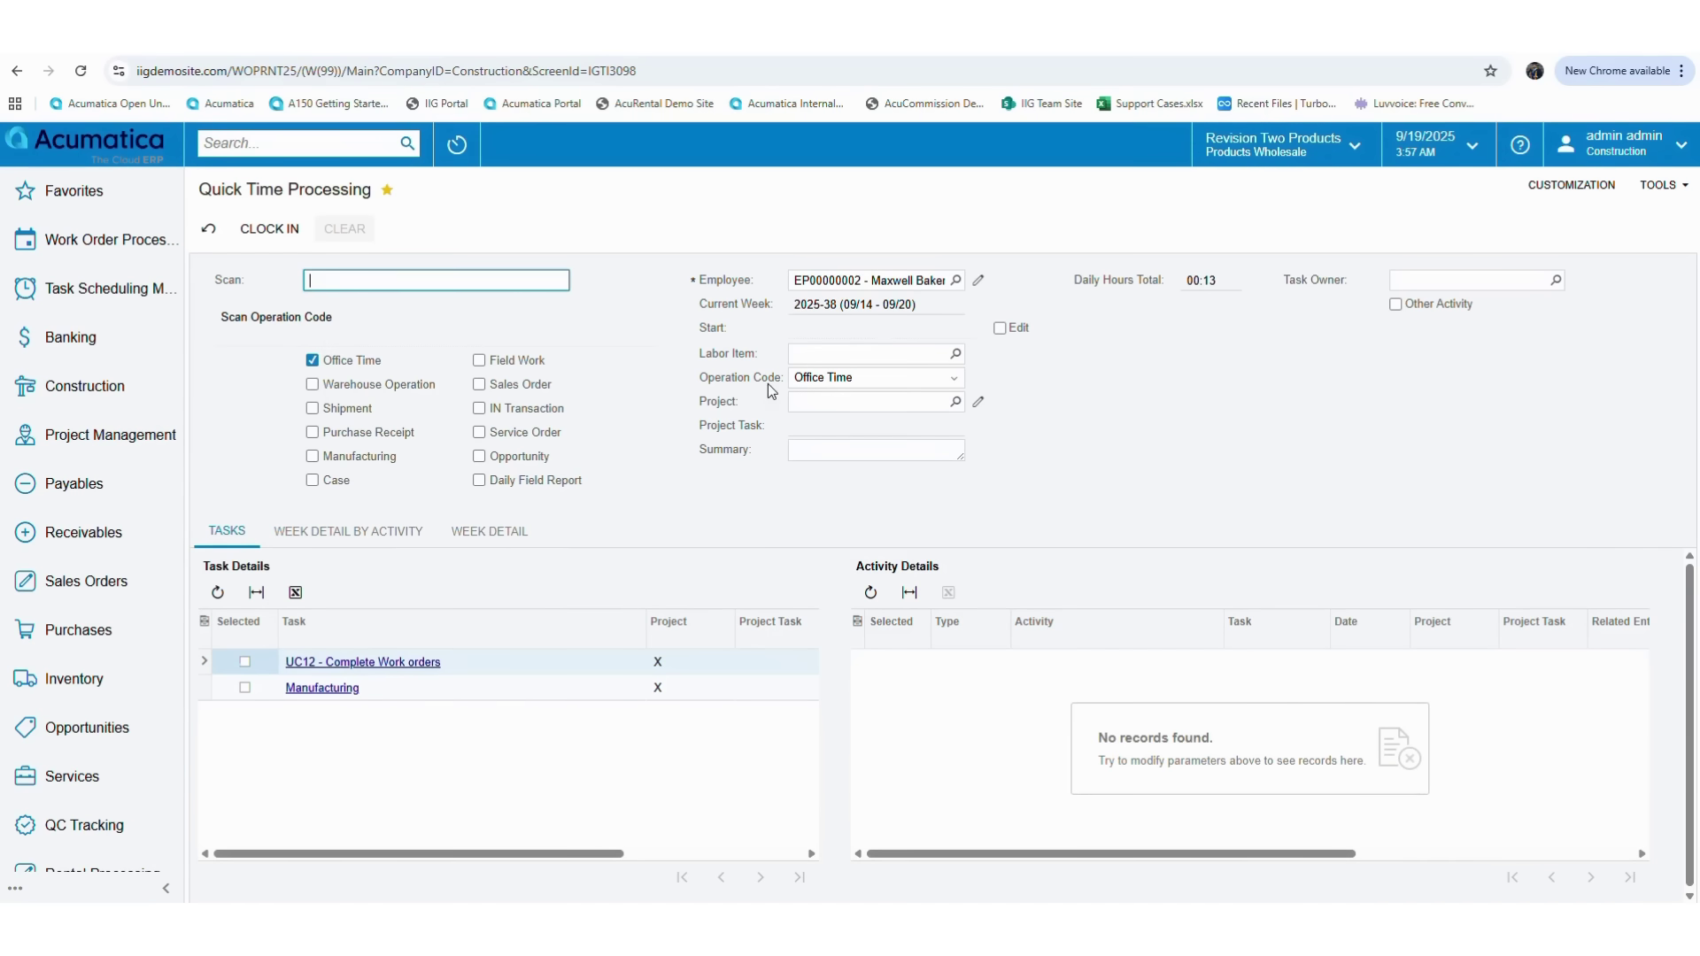
Step: Set the operation code to Sales Order with document SO006883
left_click(956, 379)
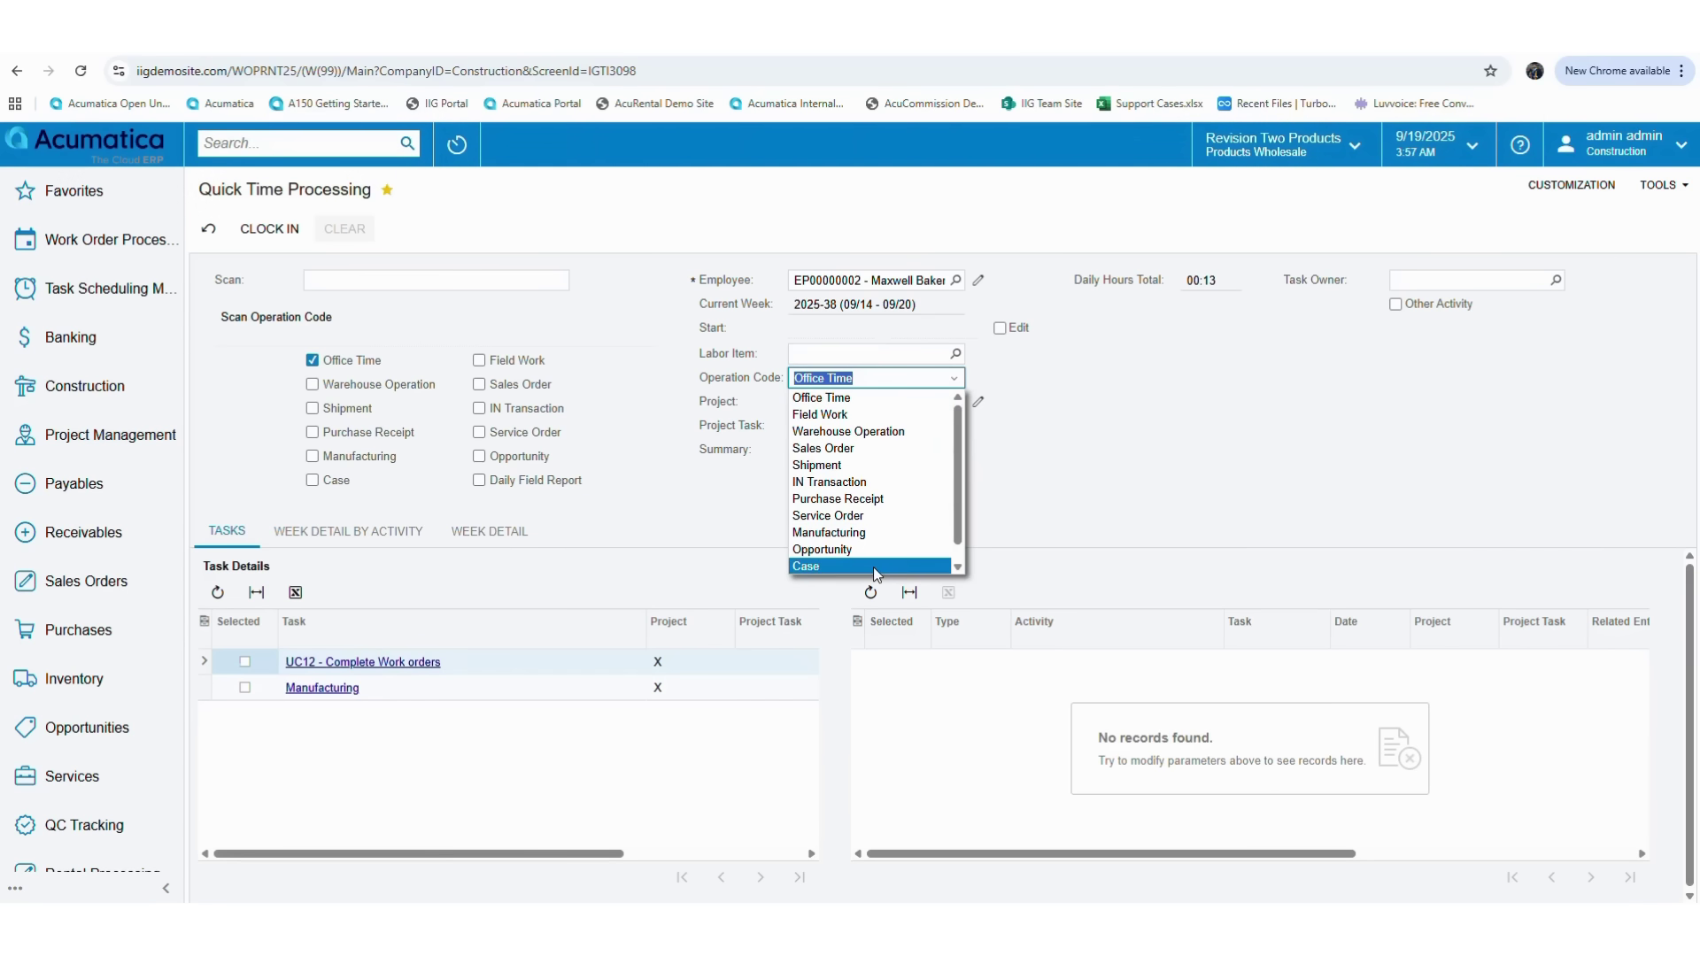
scroll(884, 540, "down", 1)
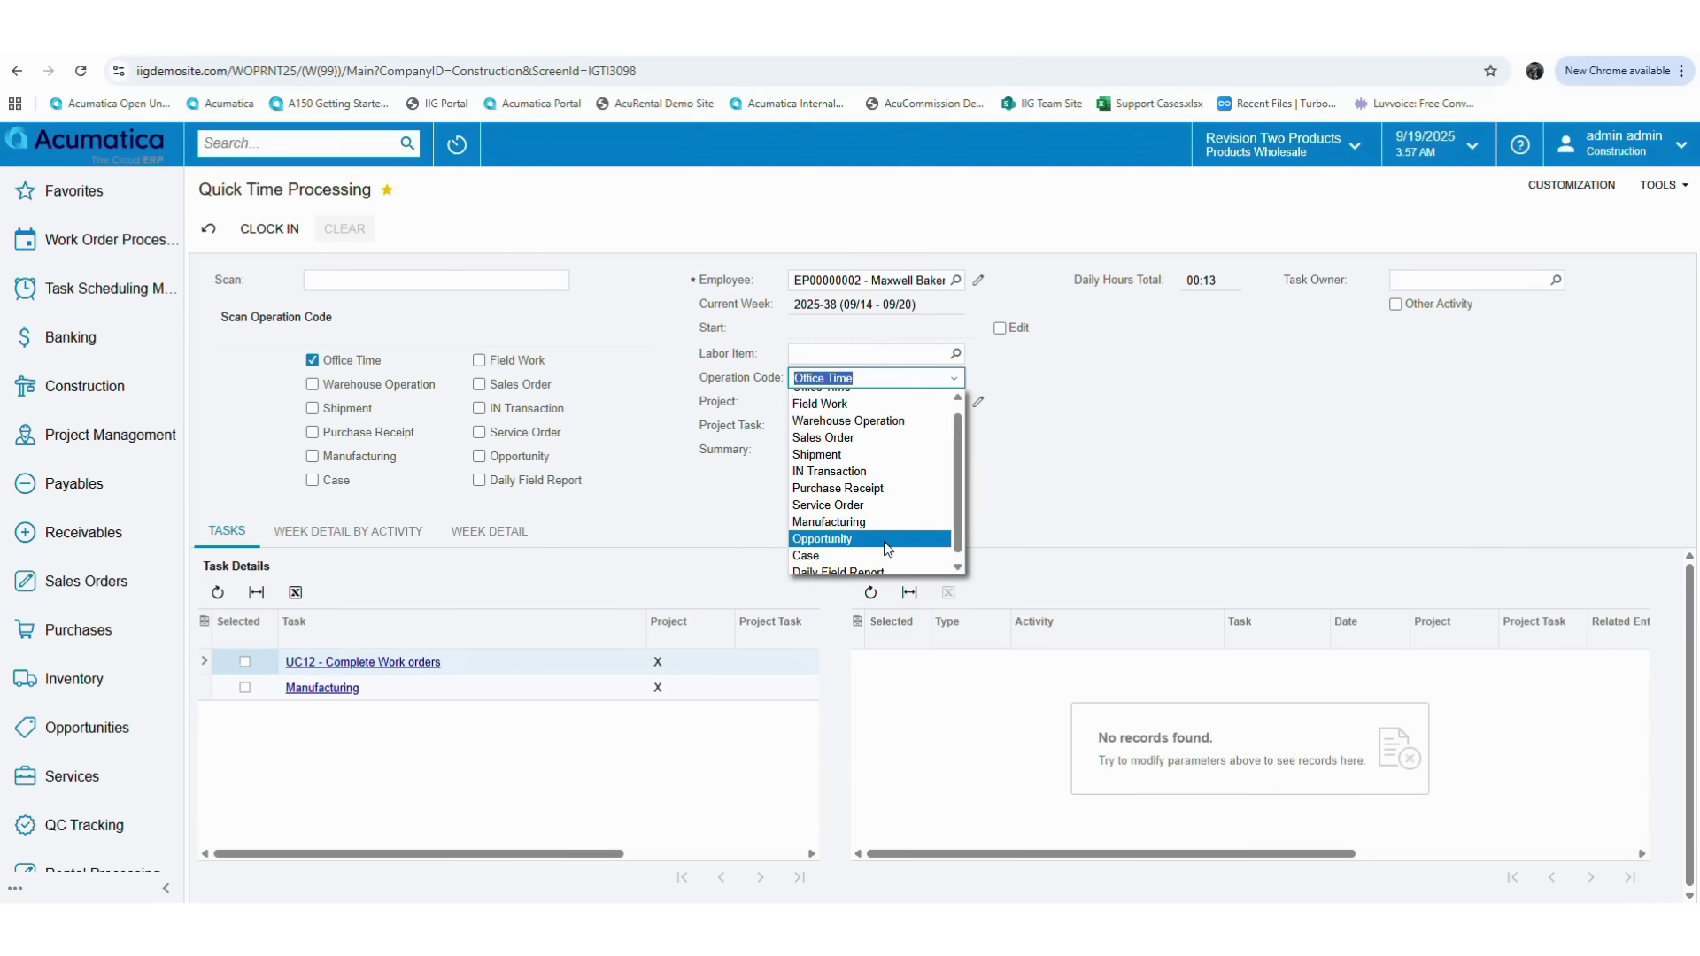
scroll(882, 540, "up", 1)
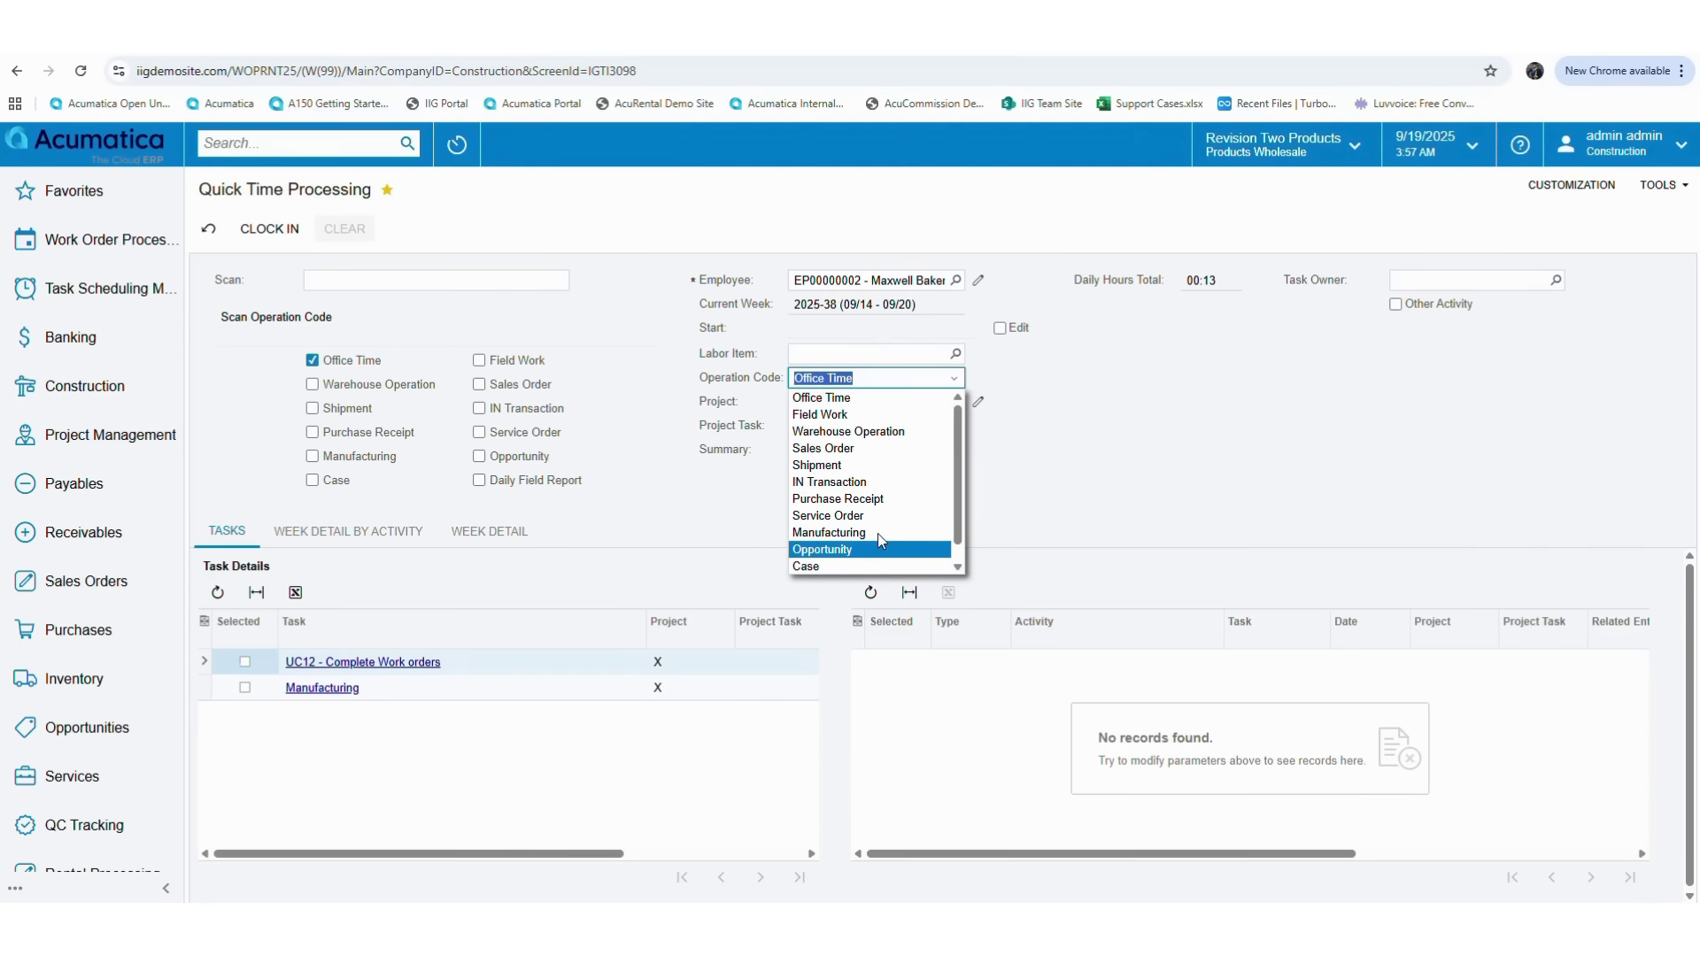
left_click(833, 449)
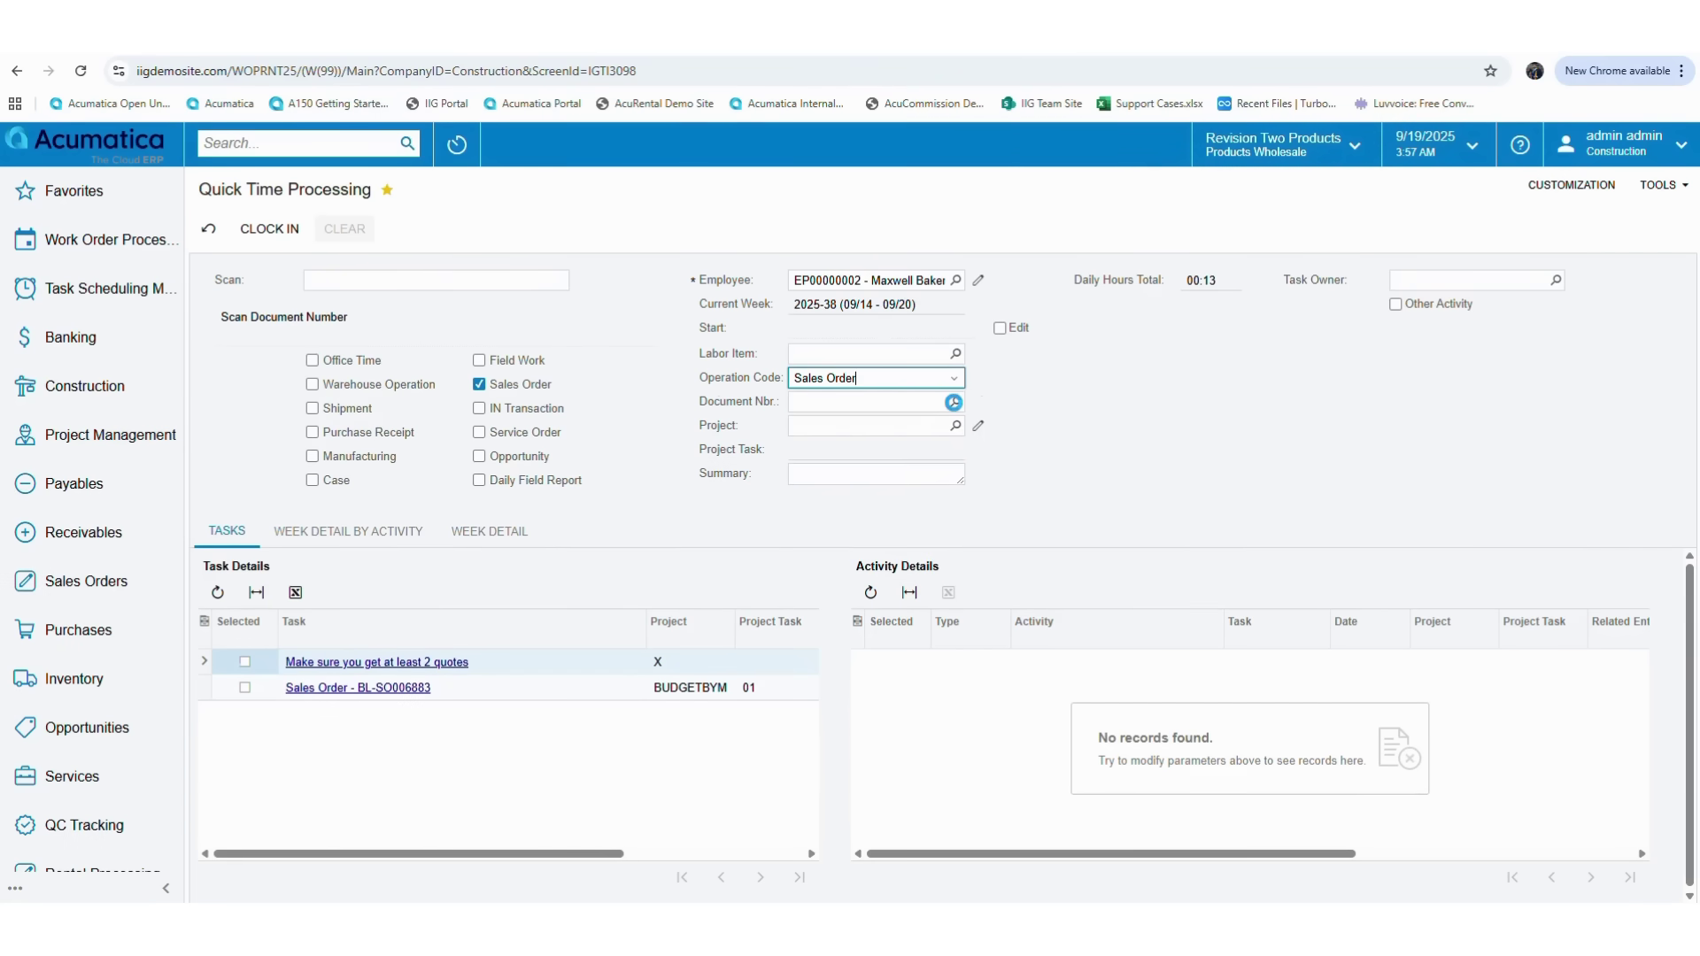
left_click(953, 403)
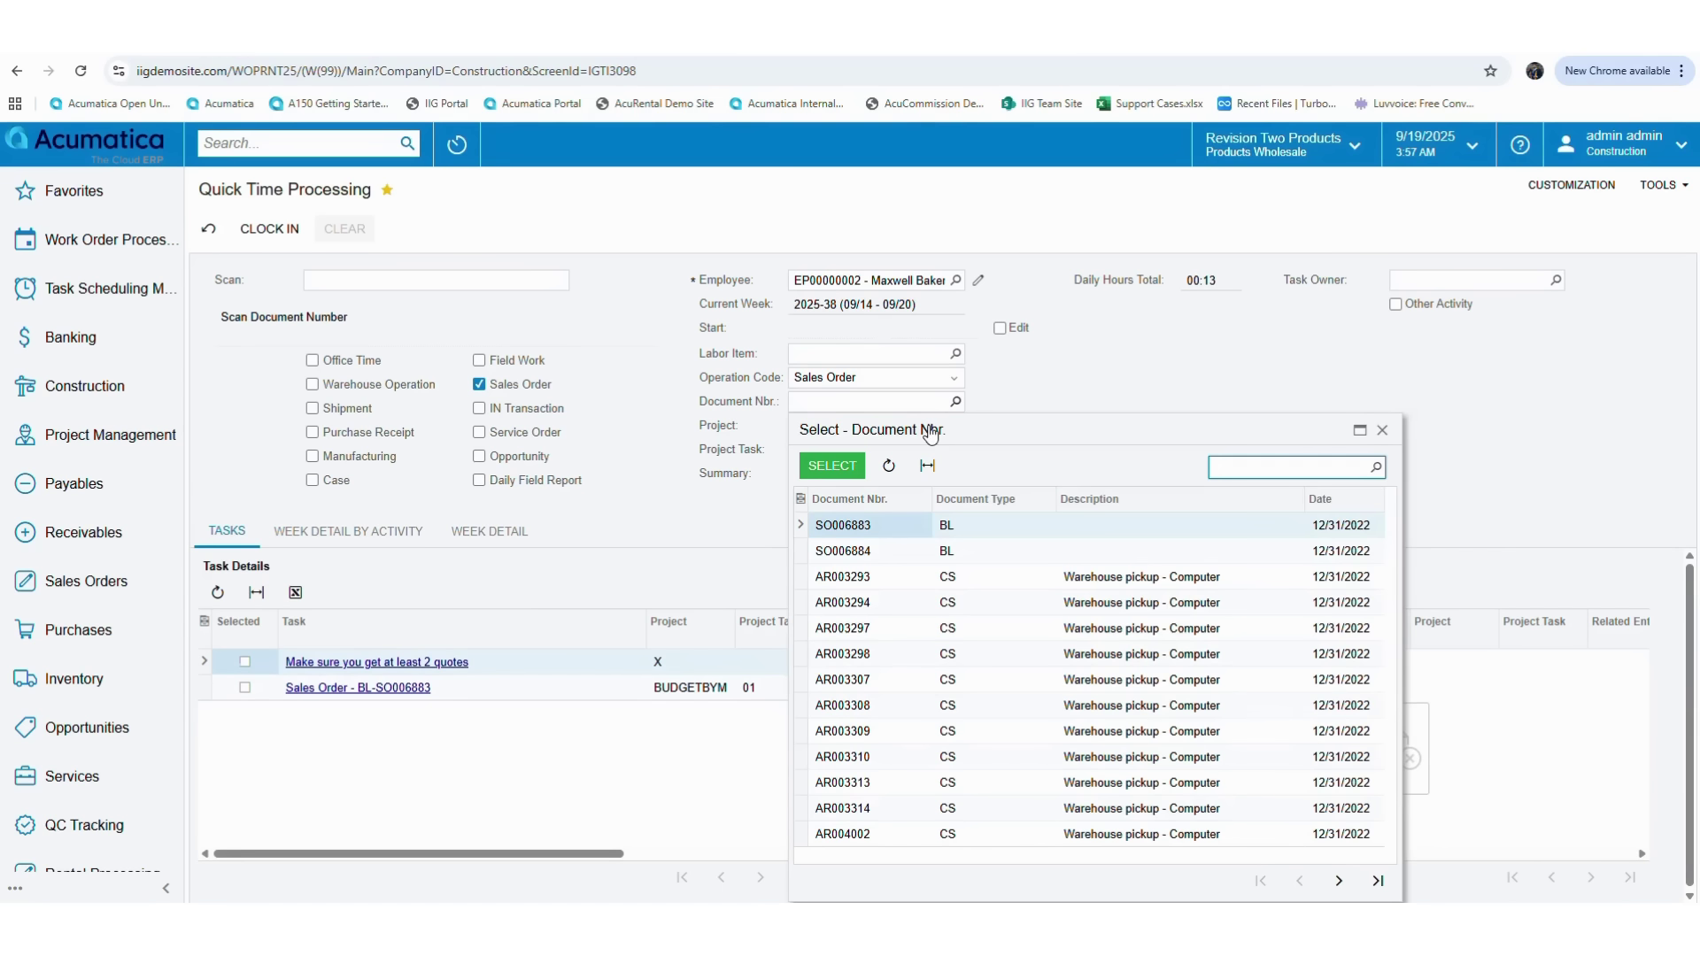
left_click(870, 534)
double_click(871, 534)
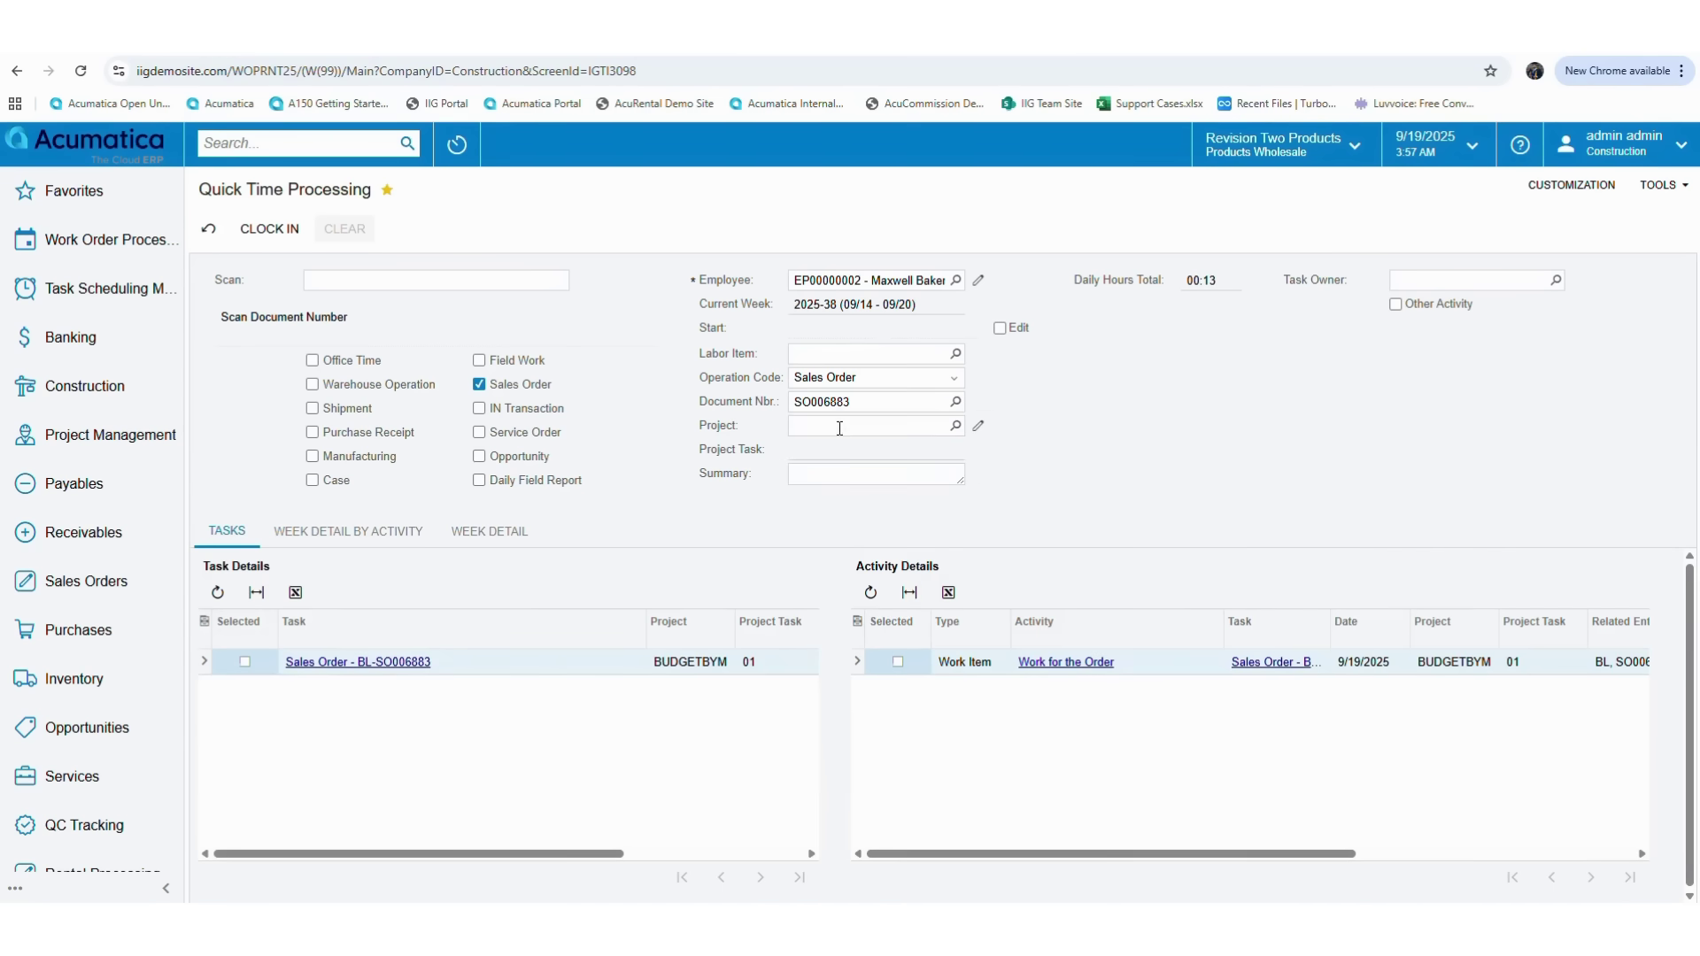
Step: Choose project BUDGETBYM, project task 01 and labor item CREWLABOR
left_click(955, 427)
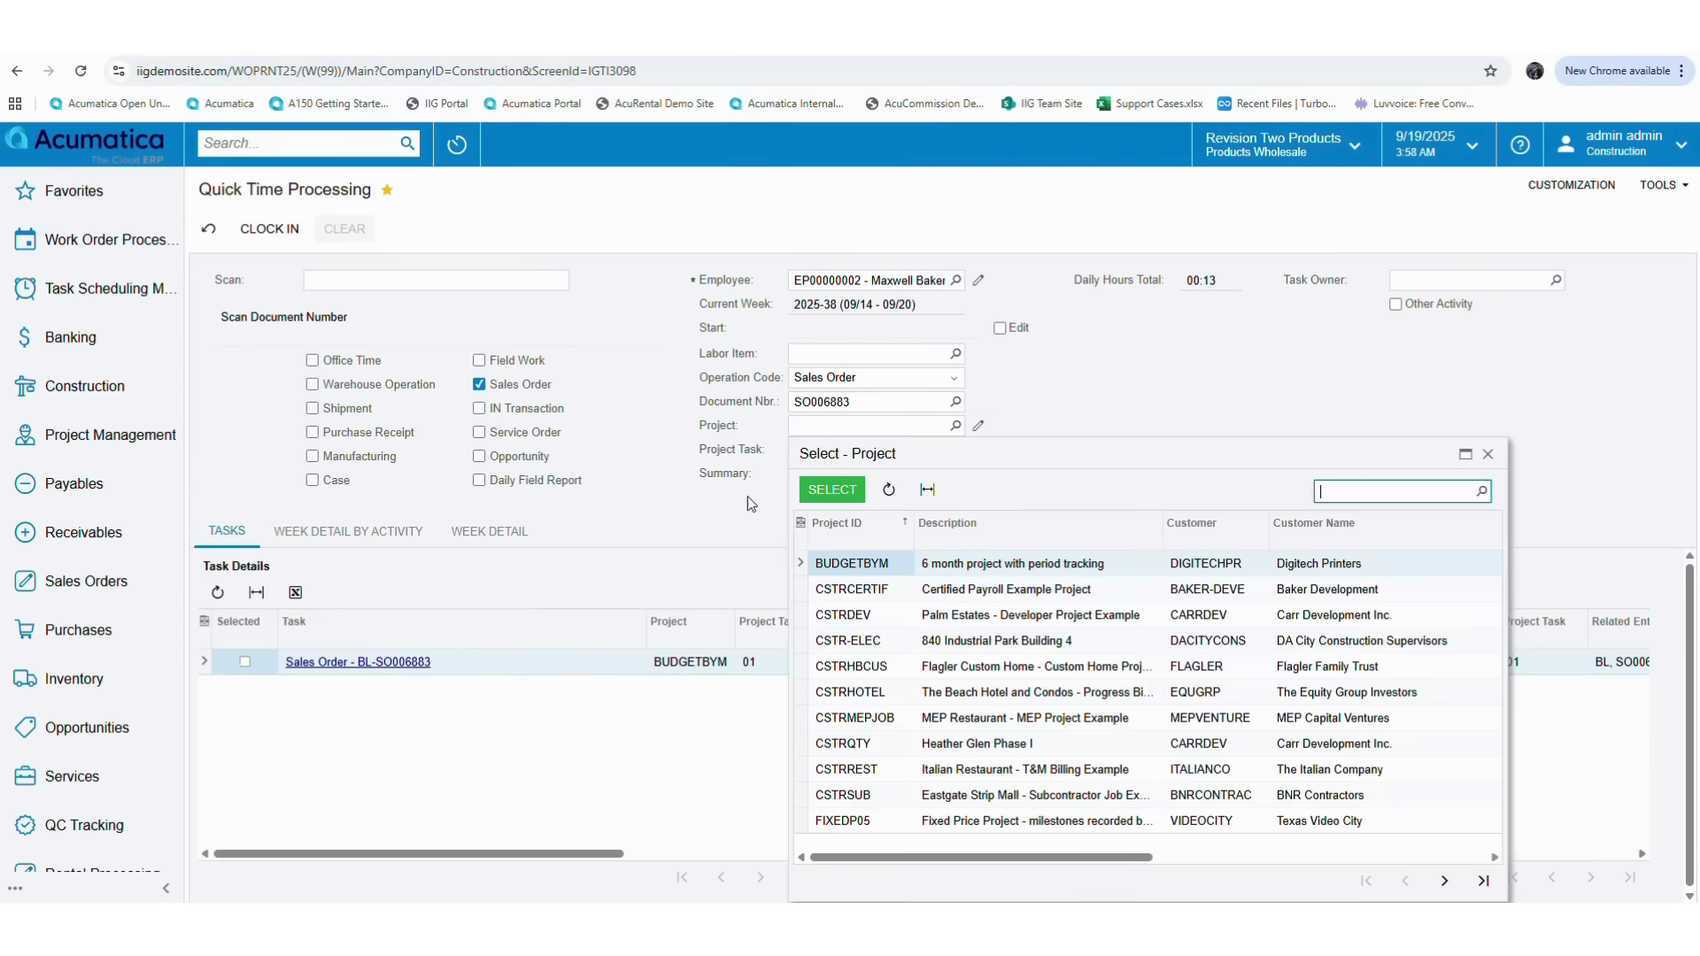
double_click(839, 565)
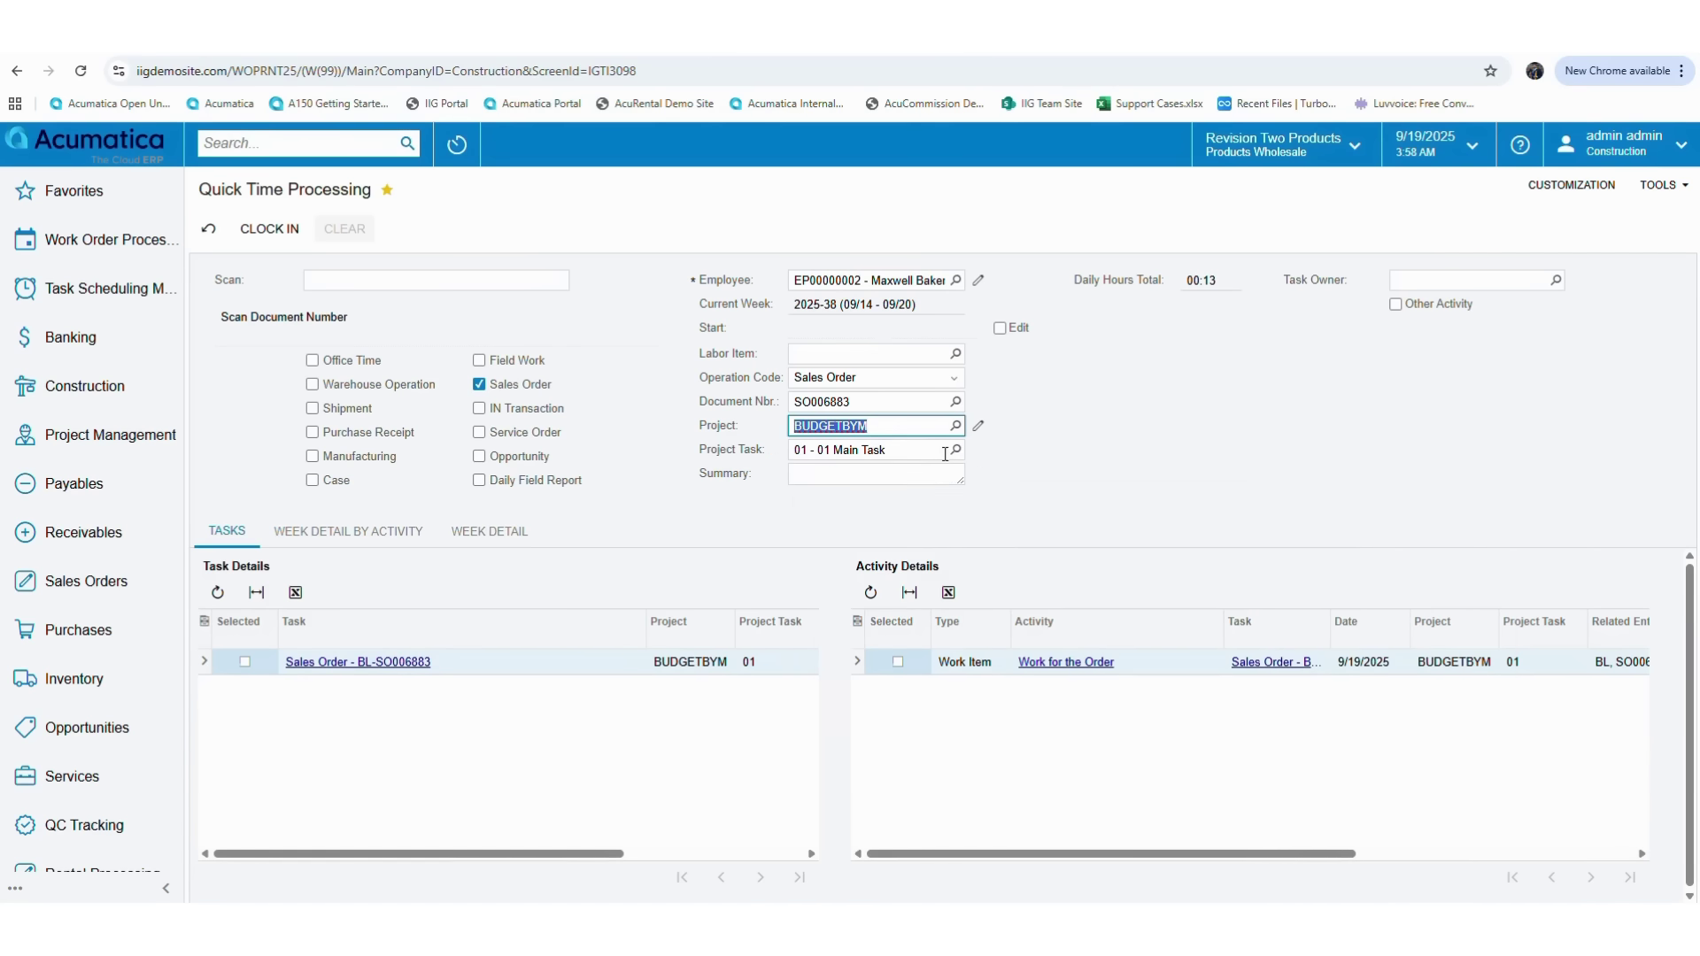
left_click(956, 450)
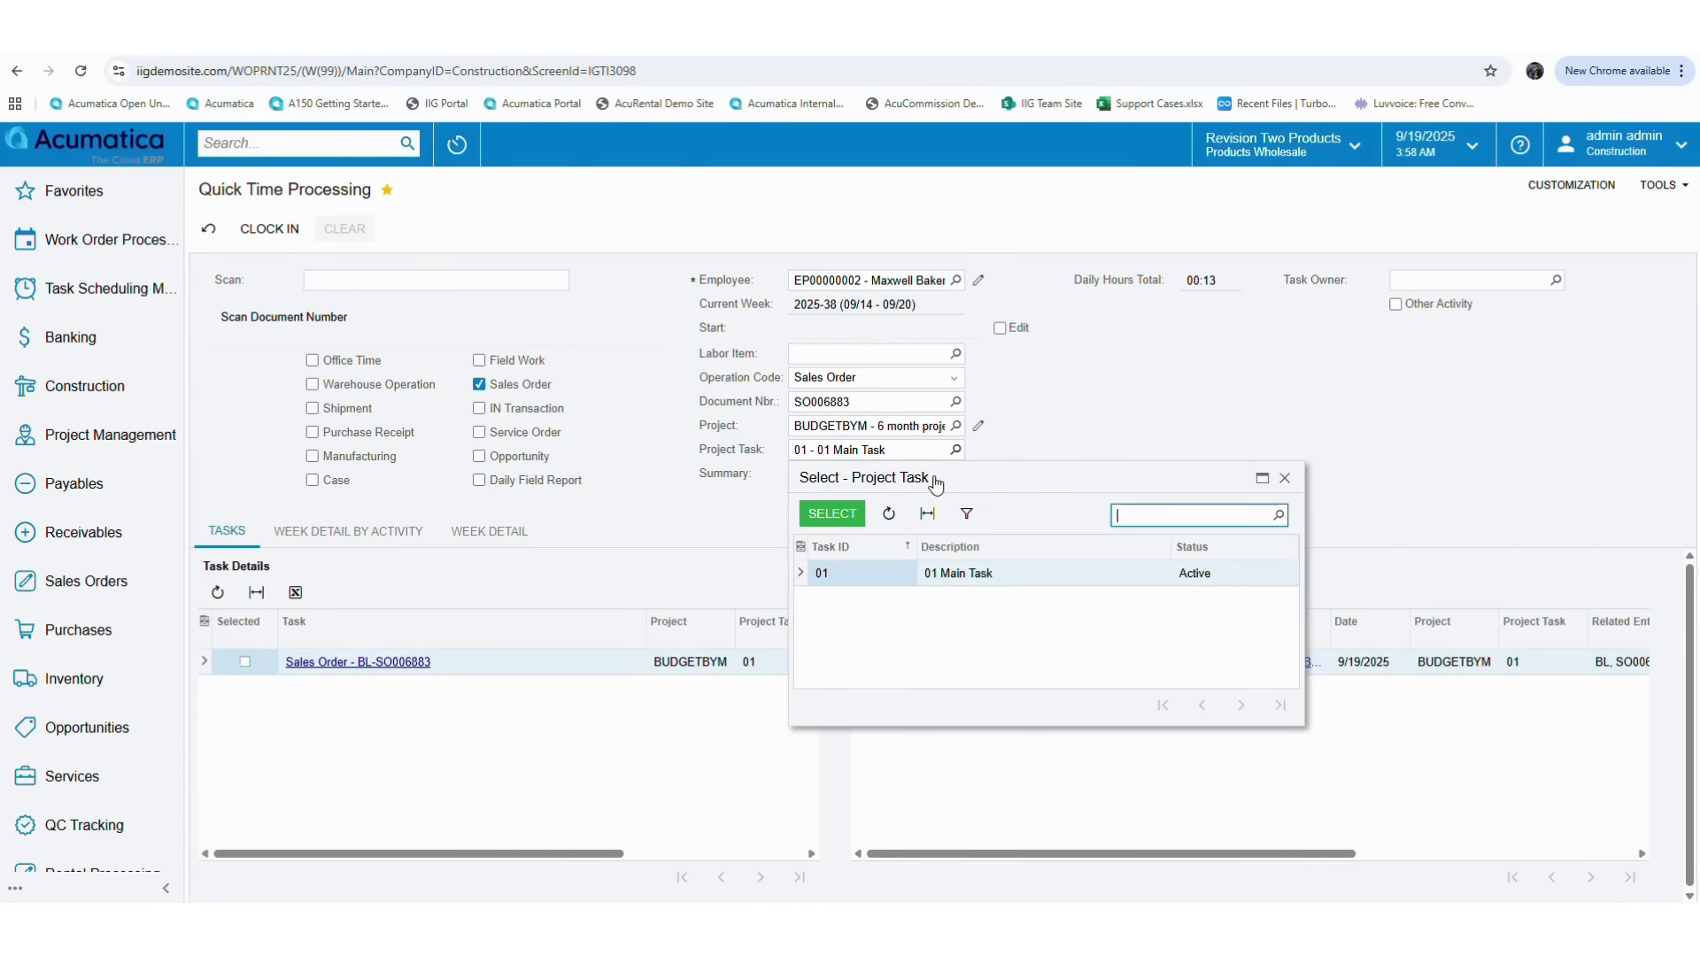
double_click(879, 582)
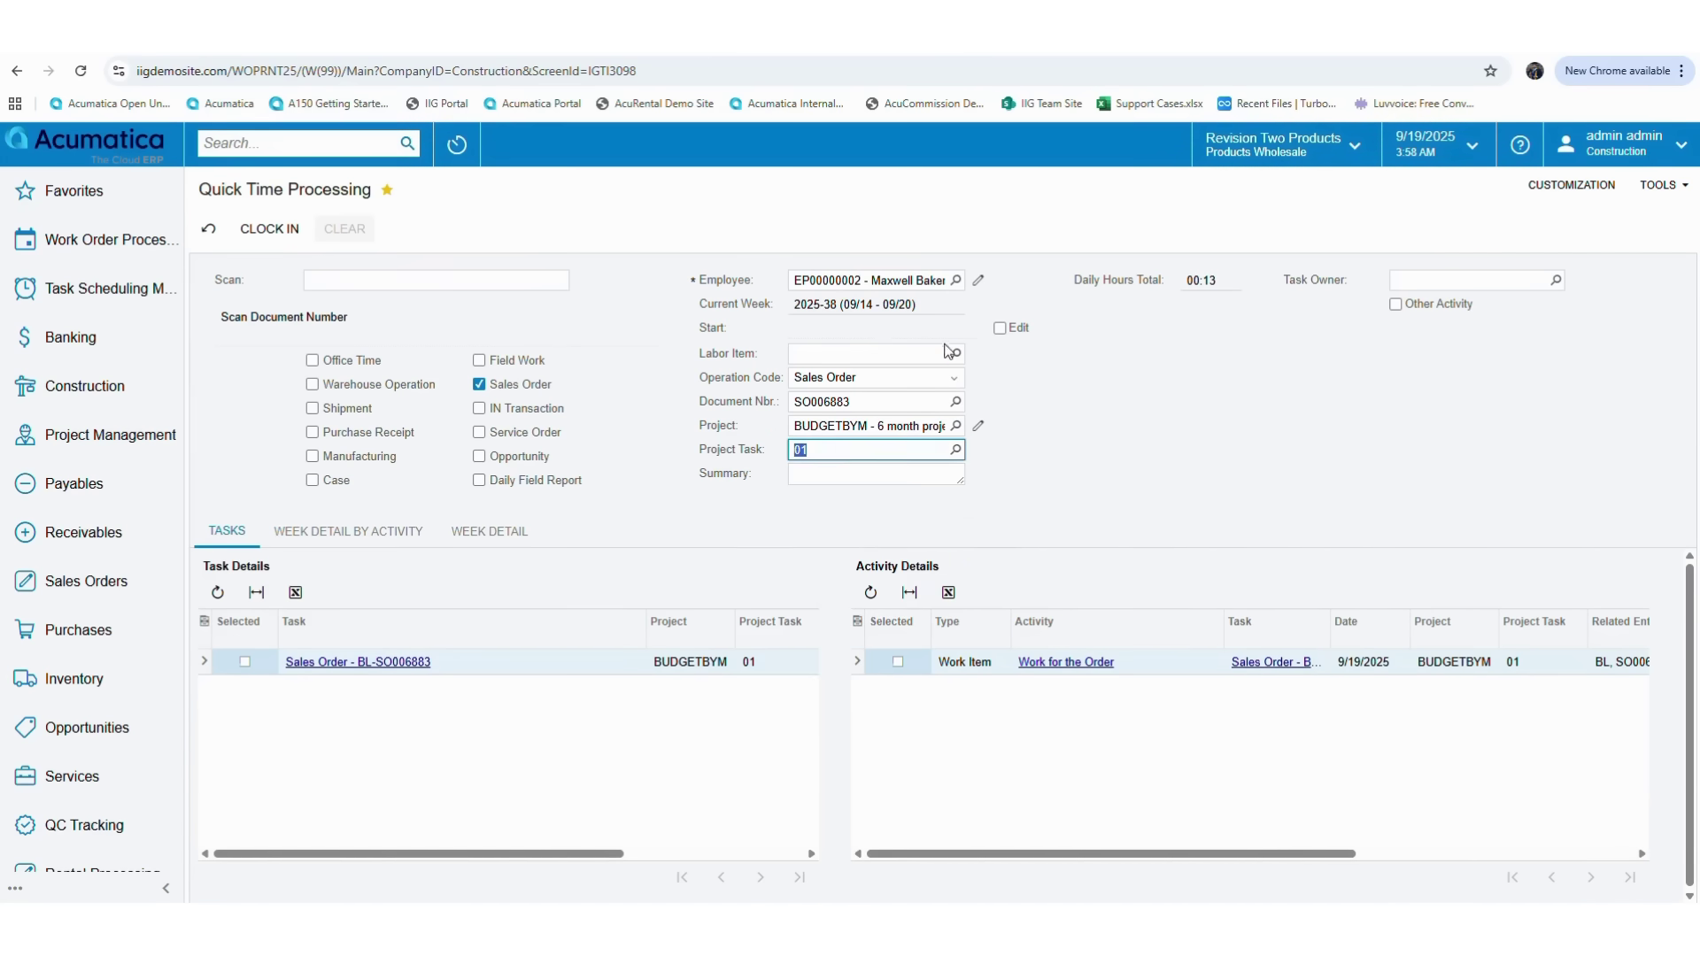
left_click(956, 353)
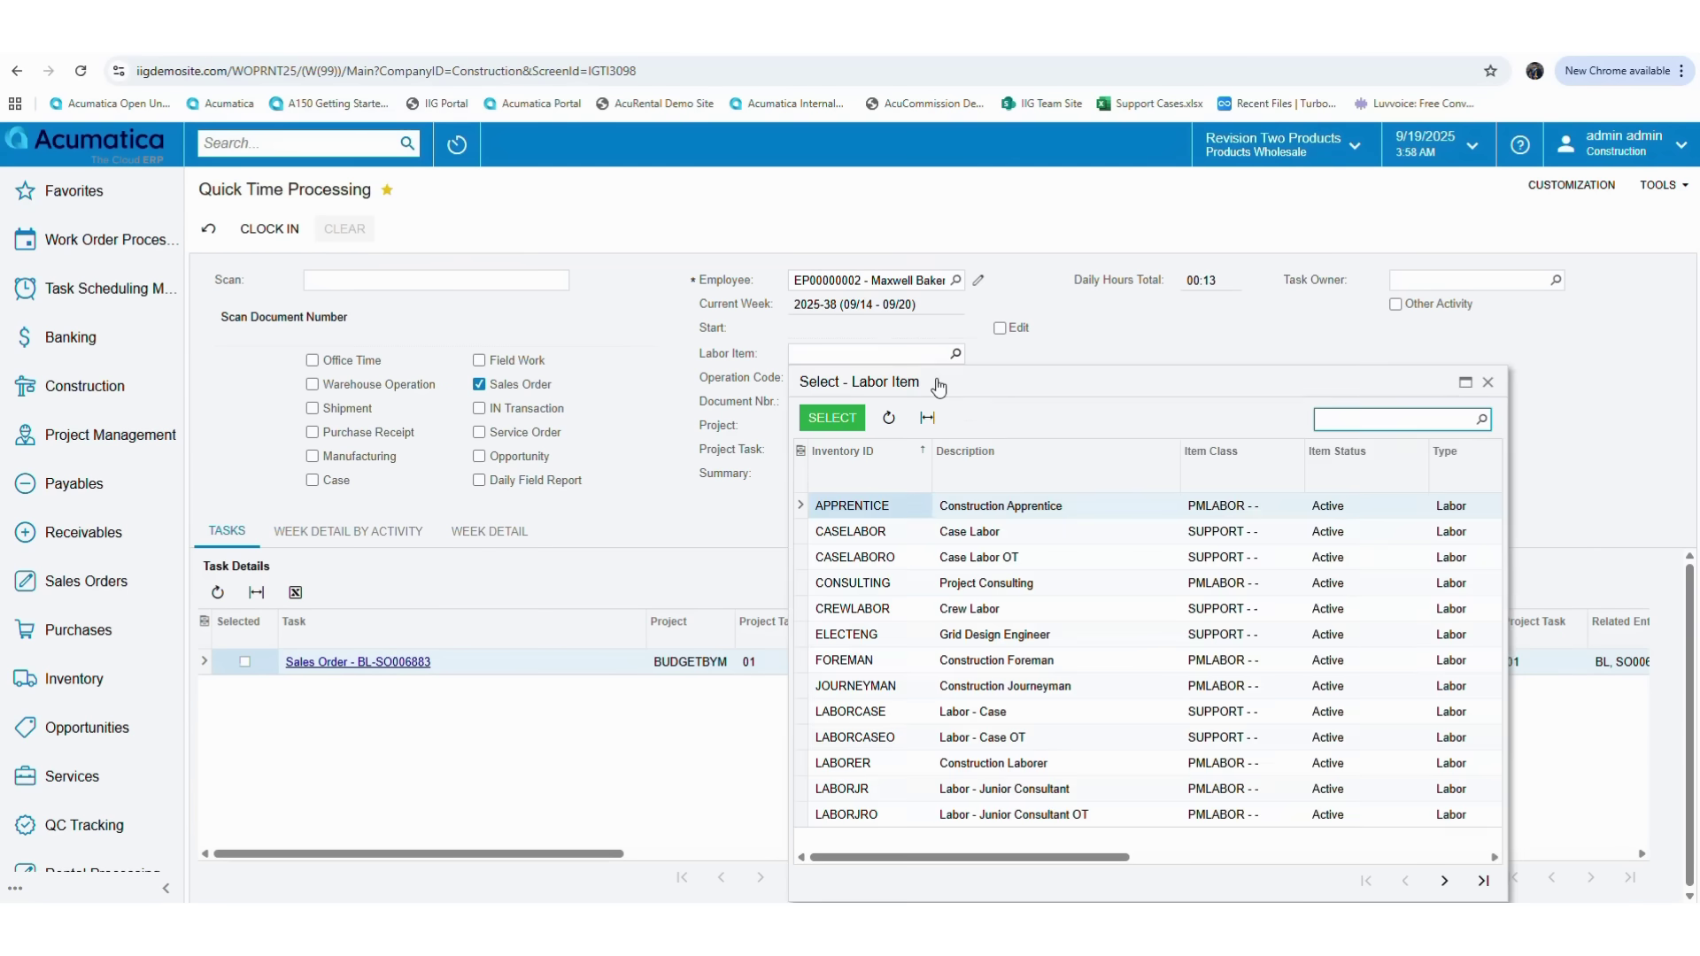
left_click(967, 611)
left_click(829, 477)
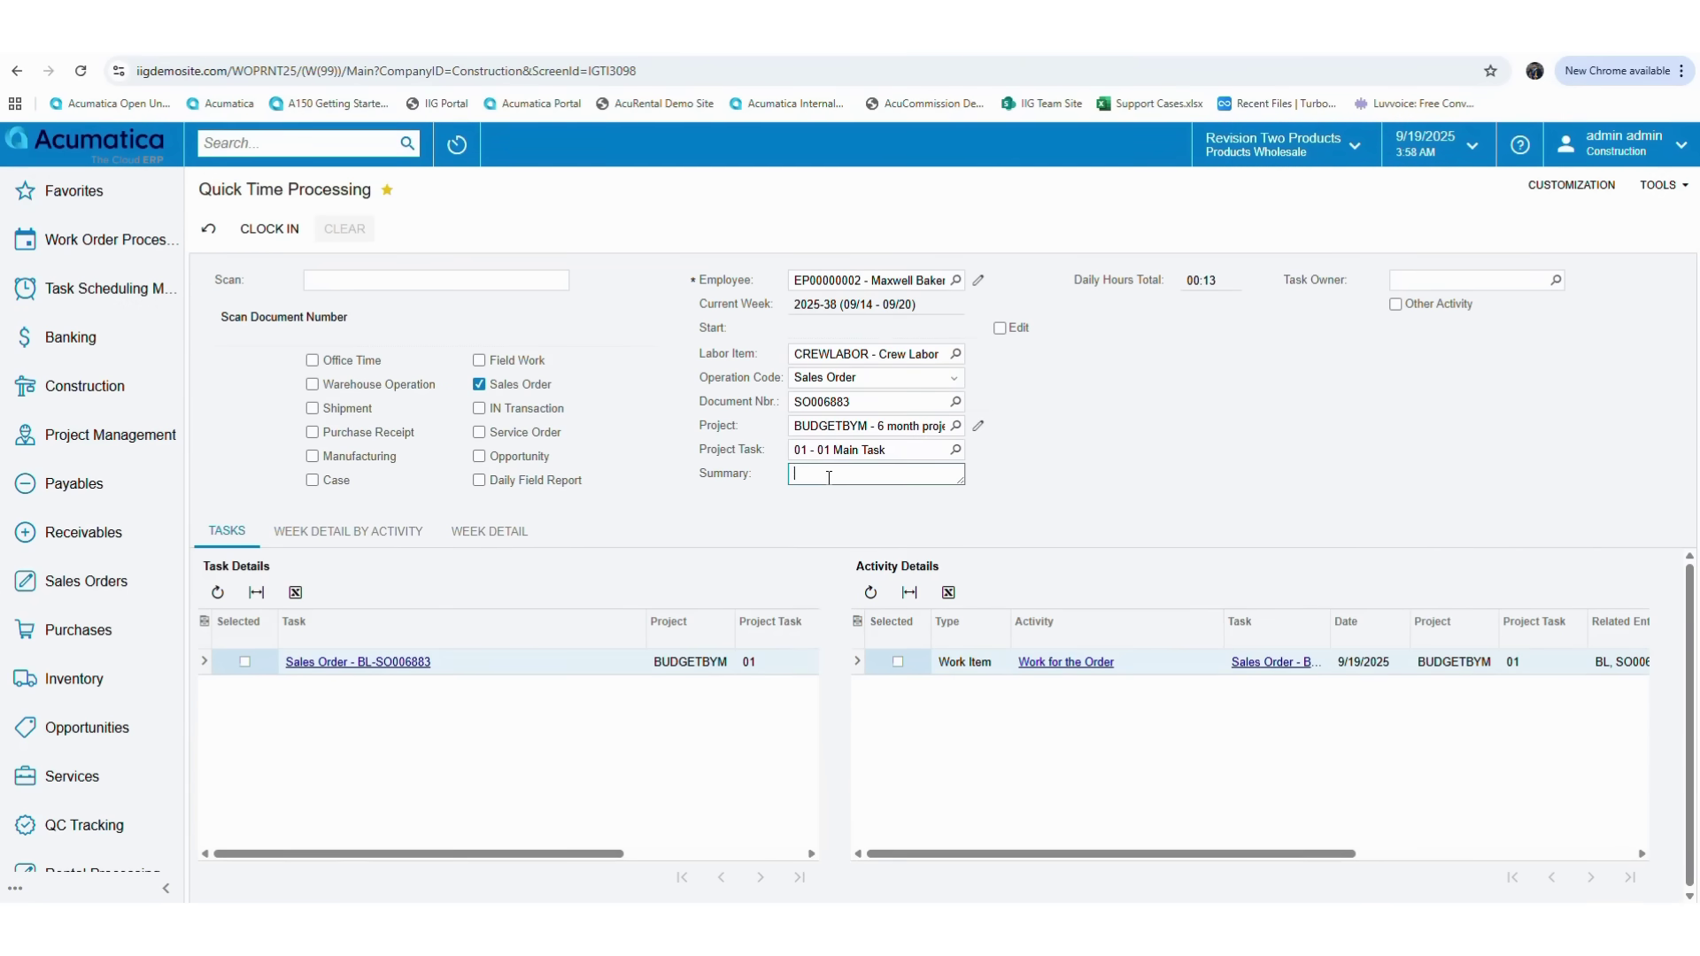
Step: Enter the summary 'Crew Labour on Sales Order'
type("W")
key("BackSpace")
type("Crew b")
key("BackSpace")
type("Labour on Sales Order")
Step: Commit the summary, then clock in and clock out to log the Crew Labour on Sales Order time
left_click(1118, 526)
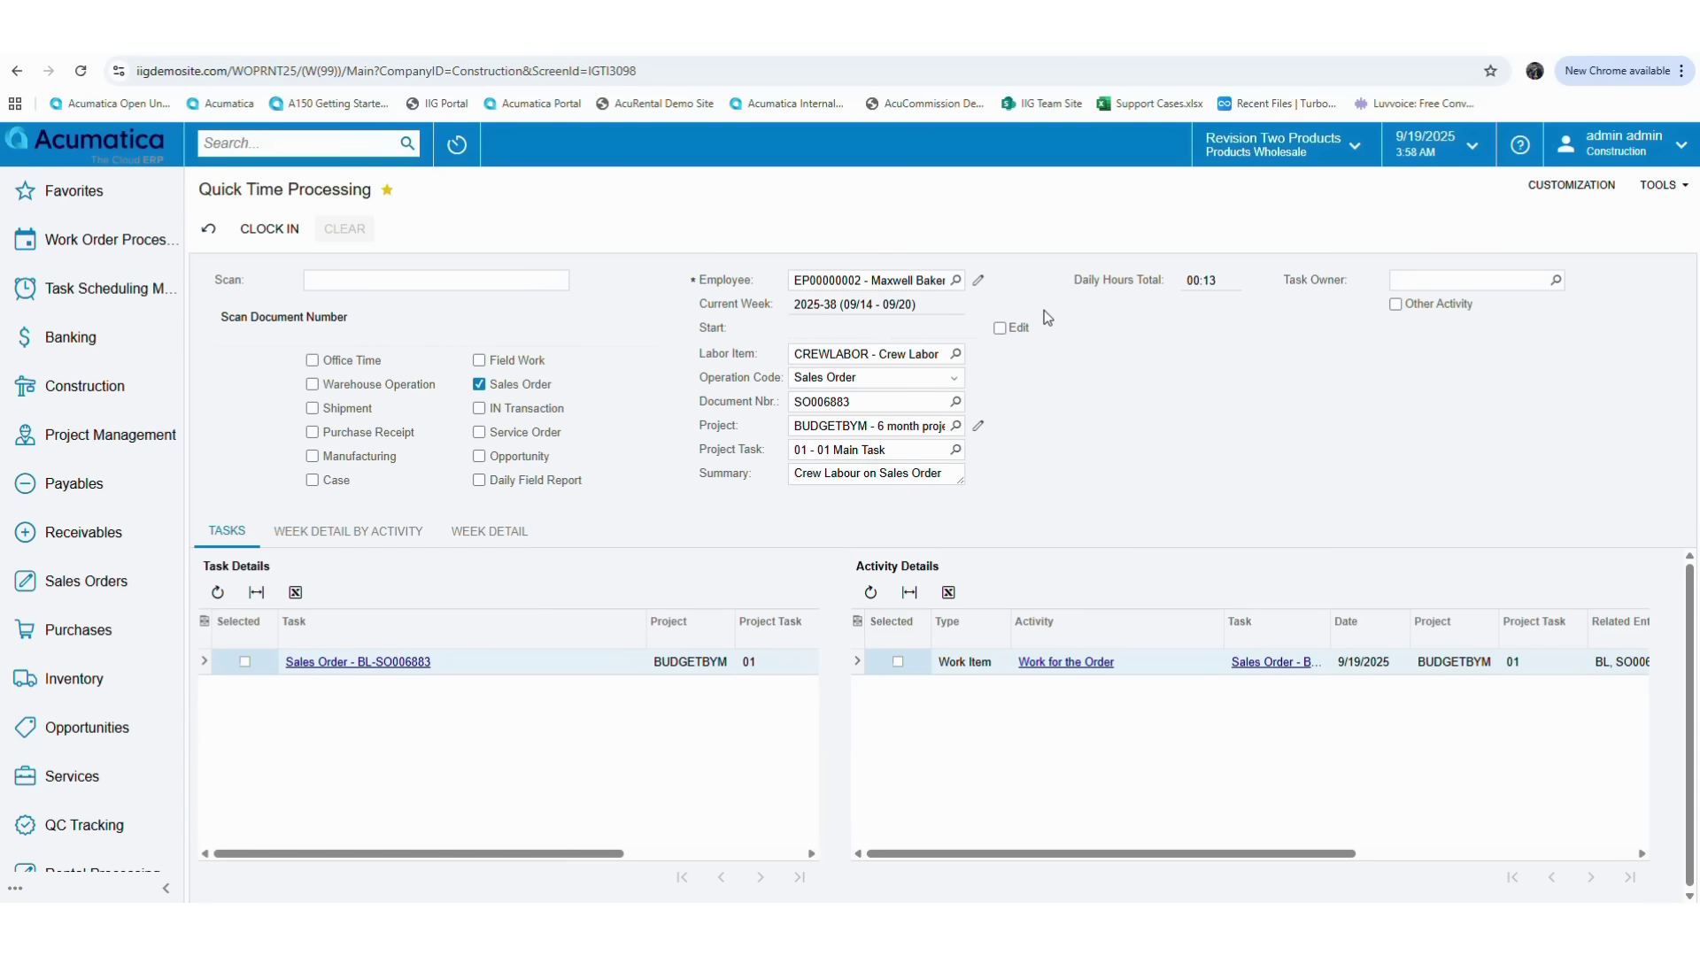
left_click(262, 232)
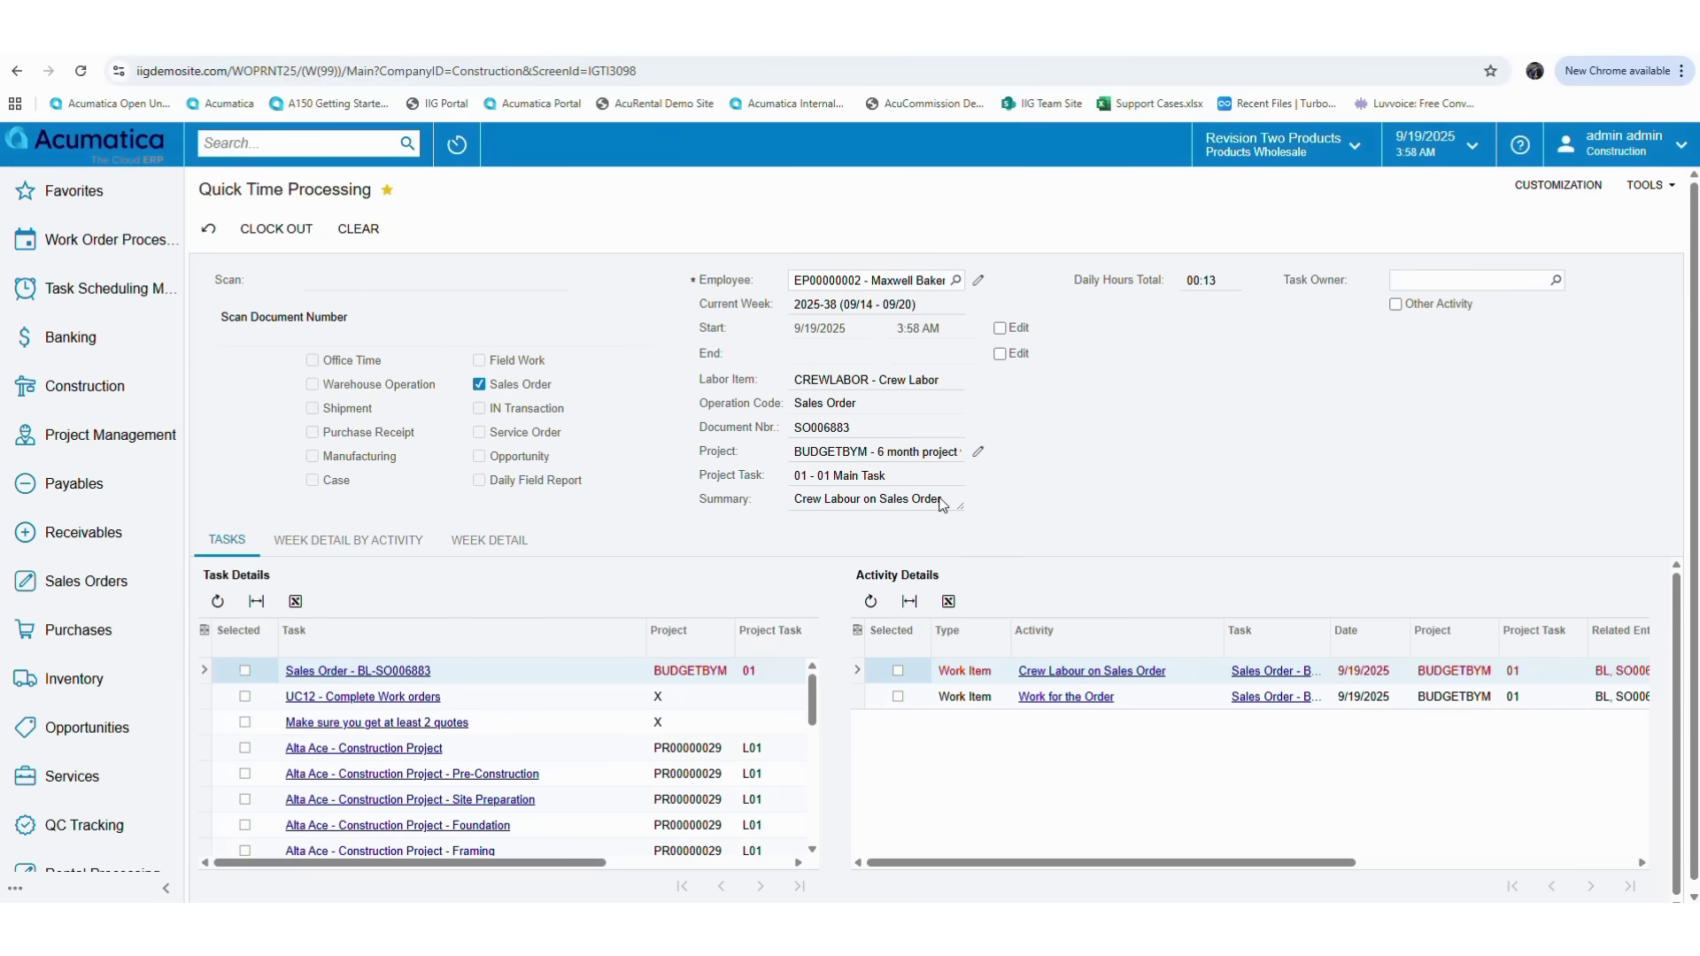
left_click(276, 230)
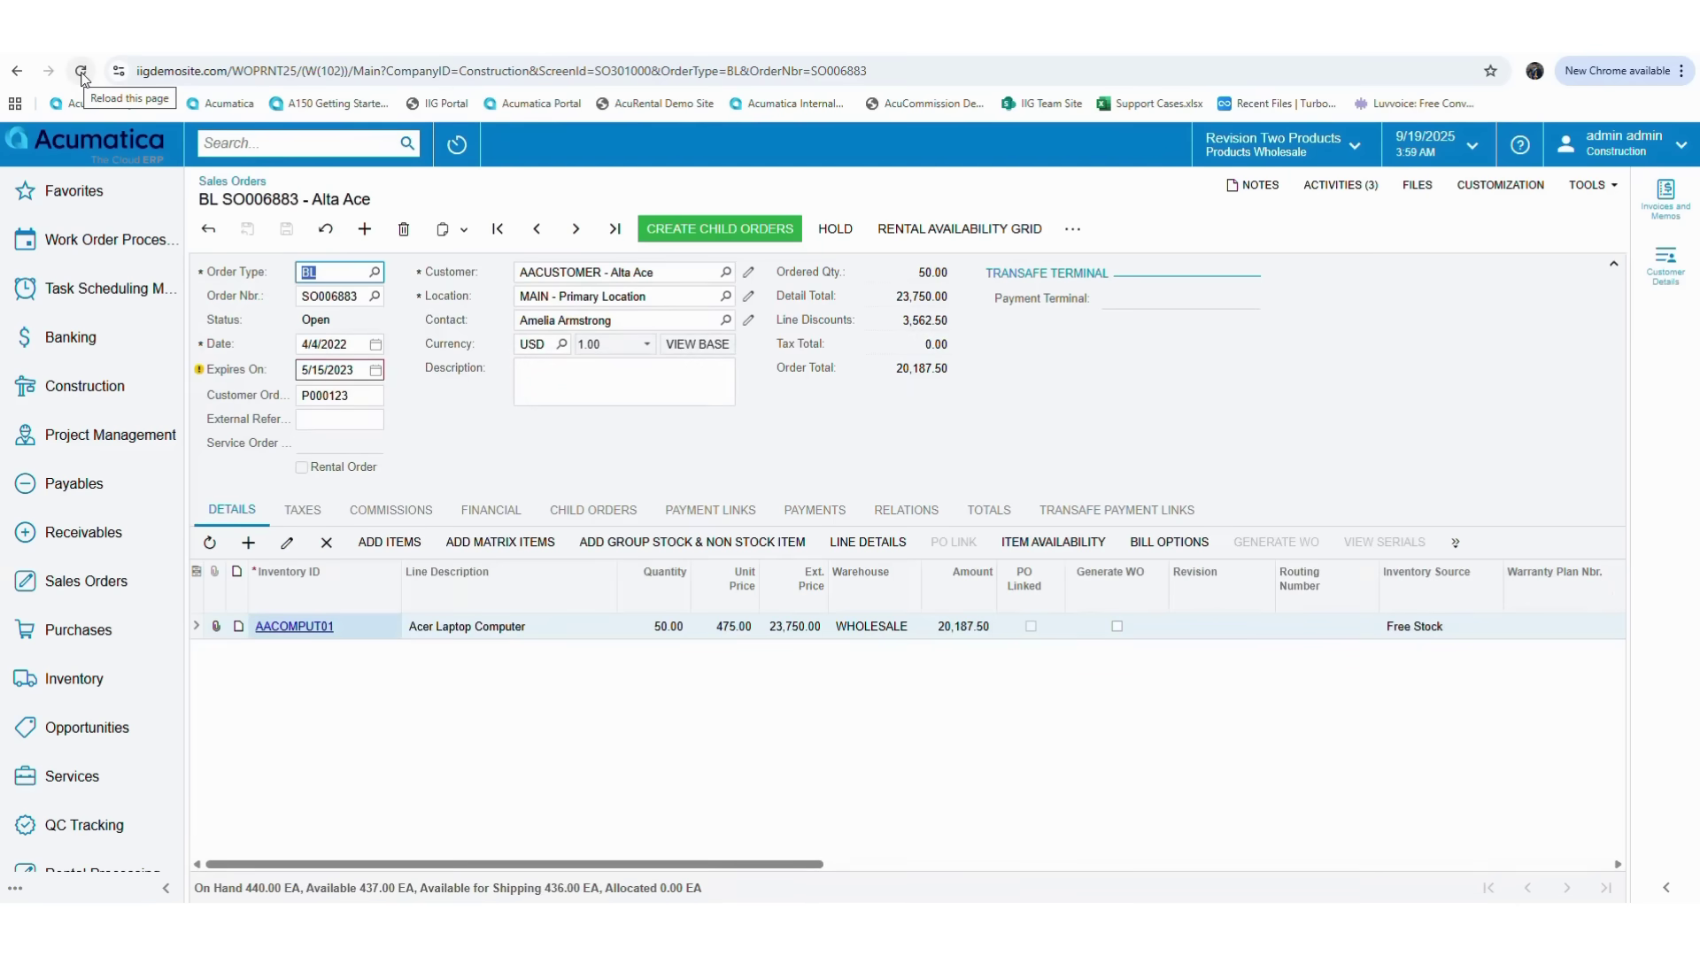
Step: Check SO006883's activities for the Crew Labour work item with CREWLABOR regular hours, then close the list
left_click(1350, 188)
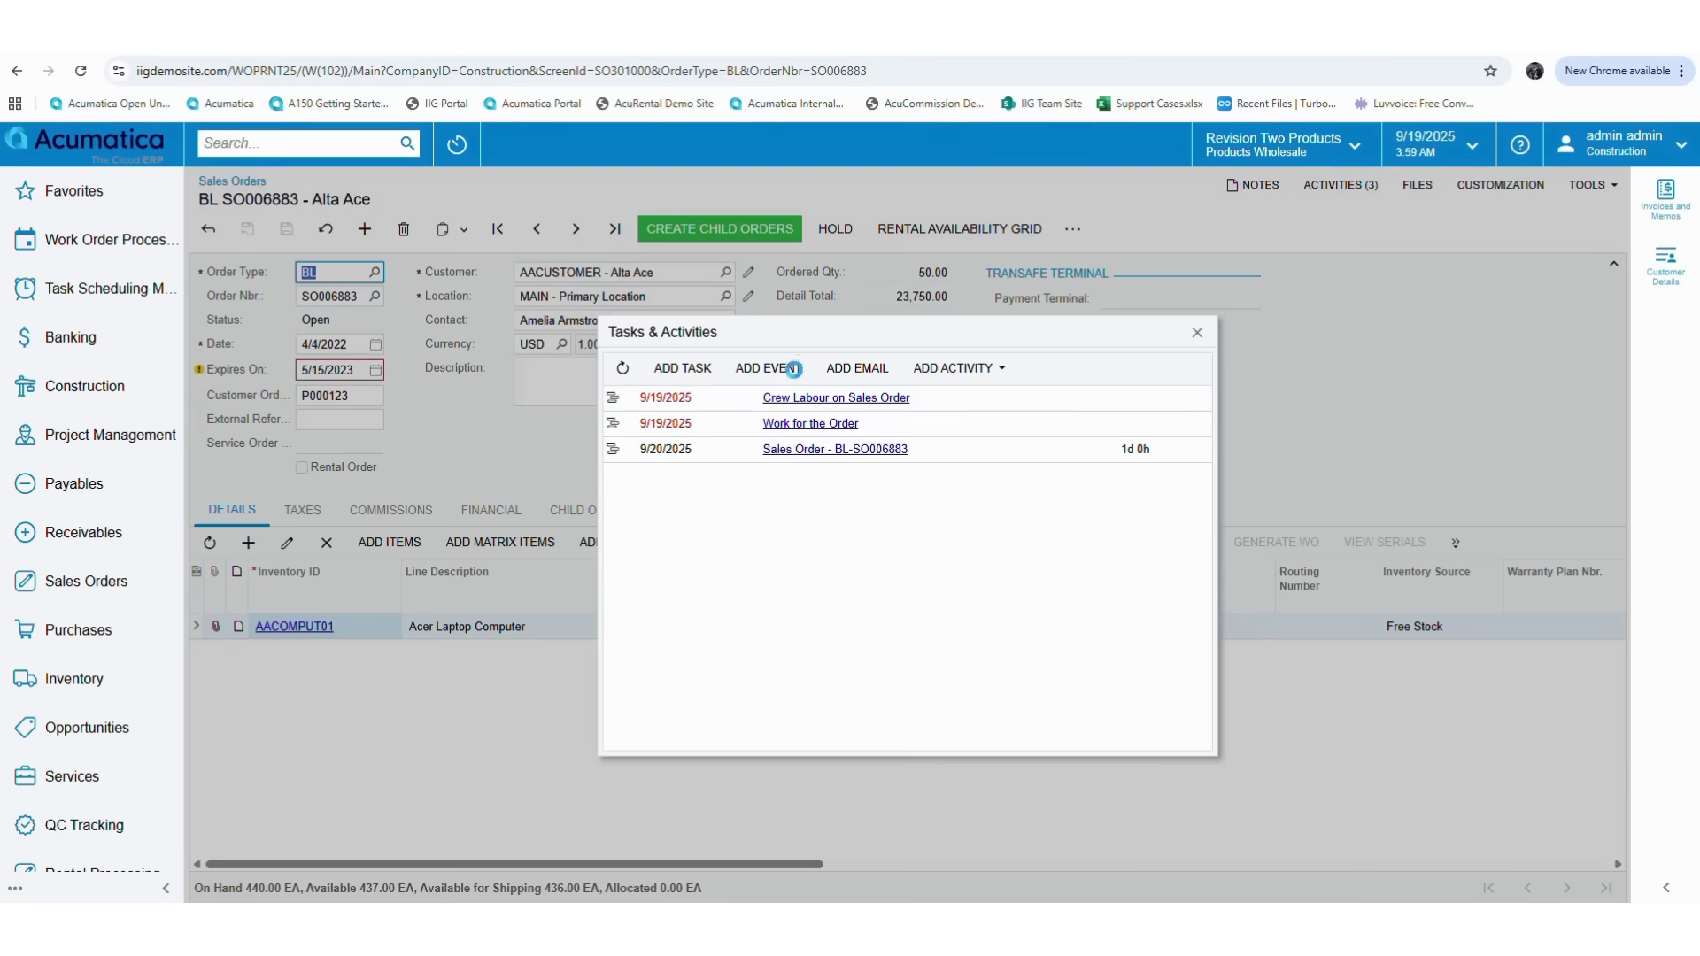
left_click(883, 400)
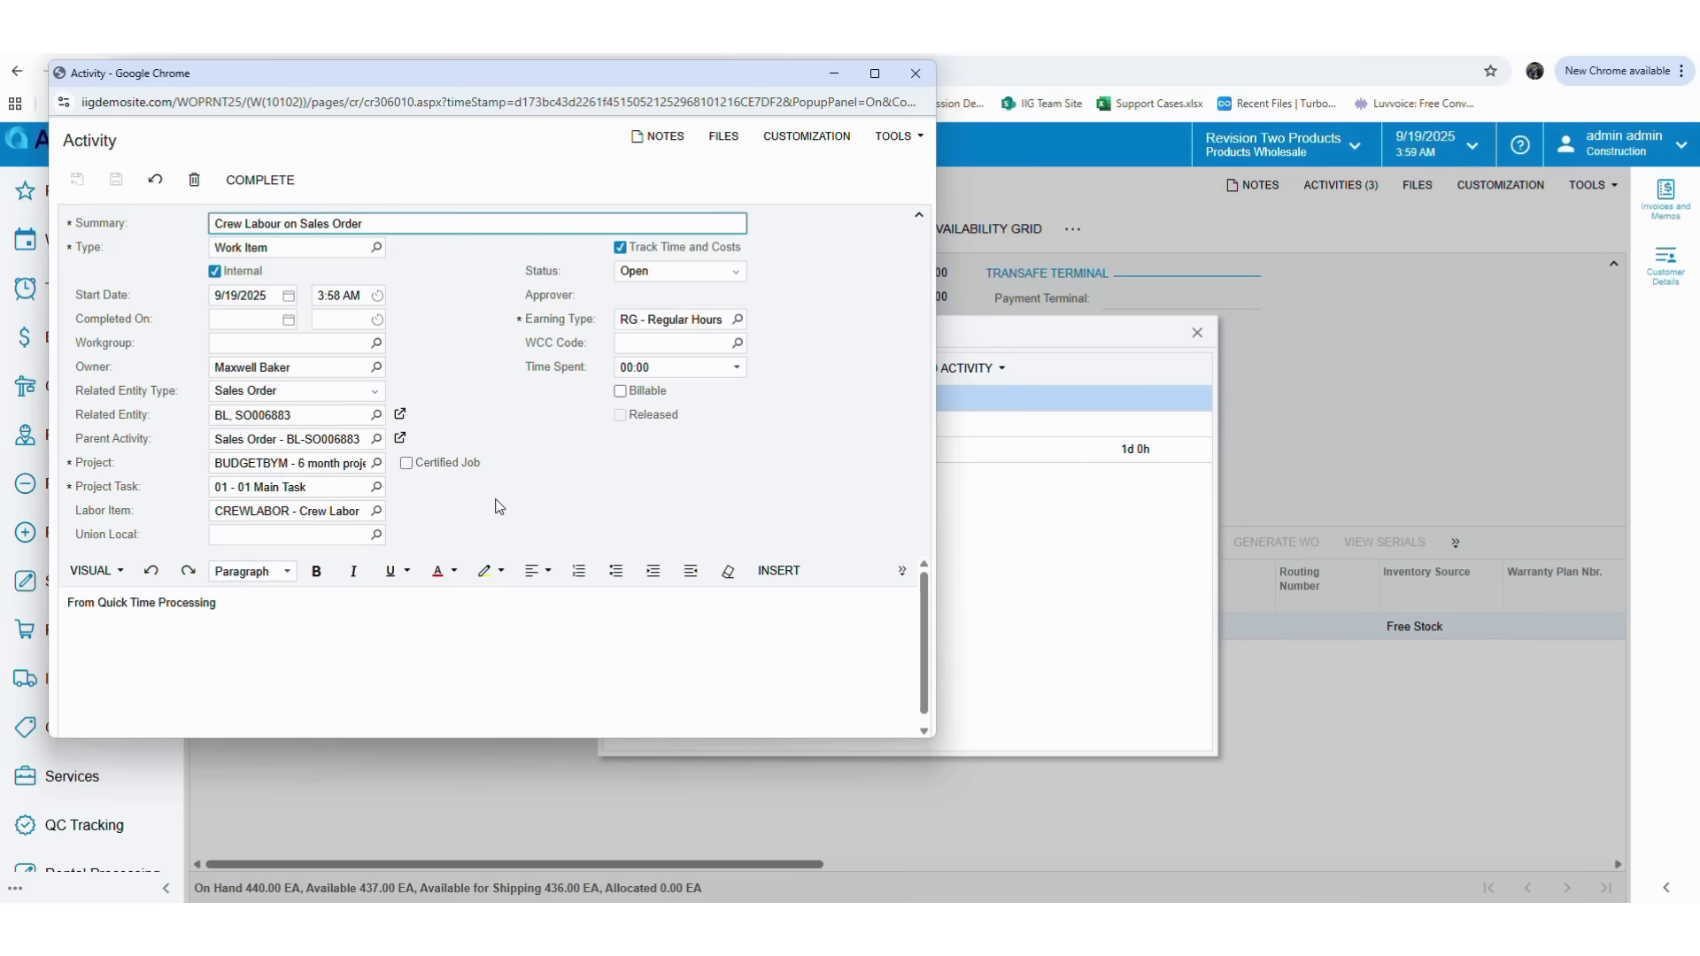
left_click(918, 77)
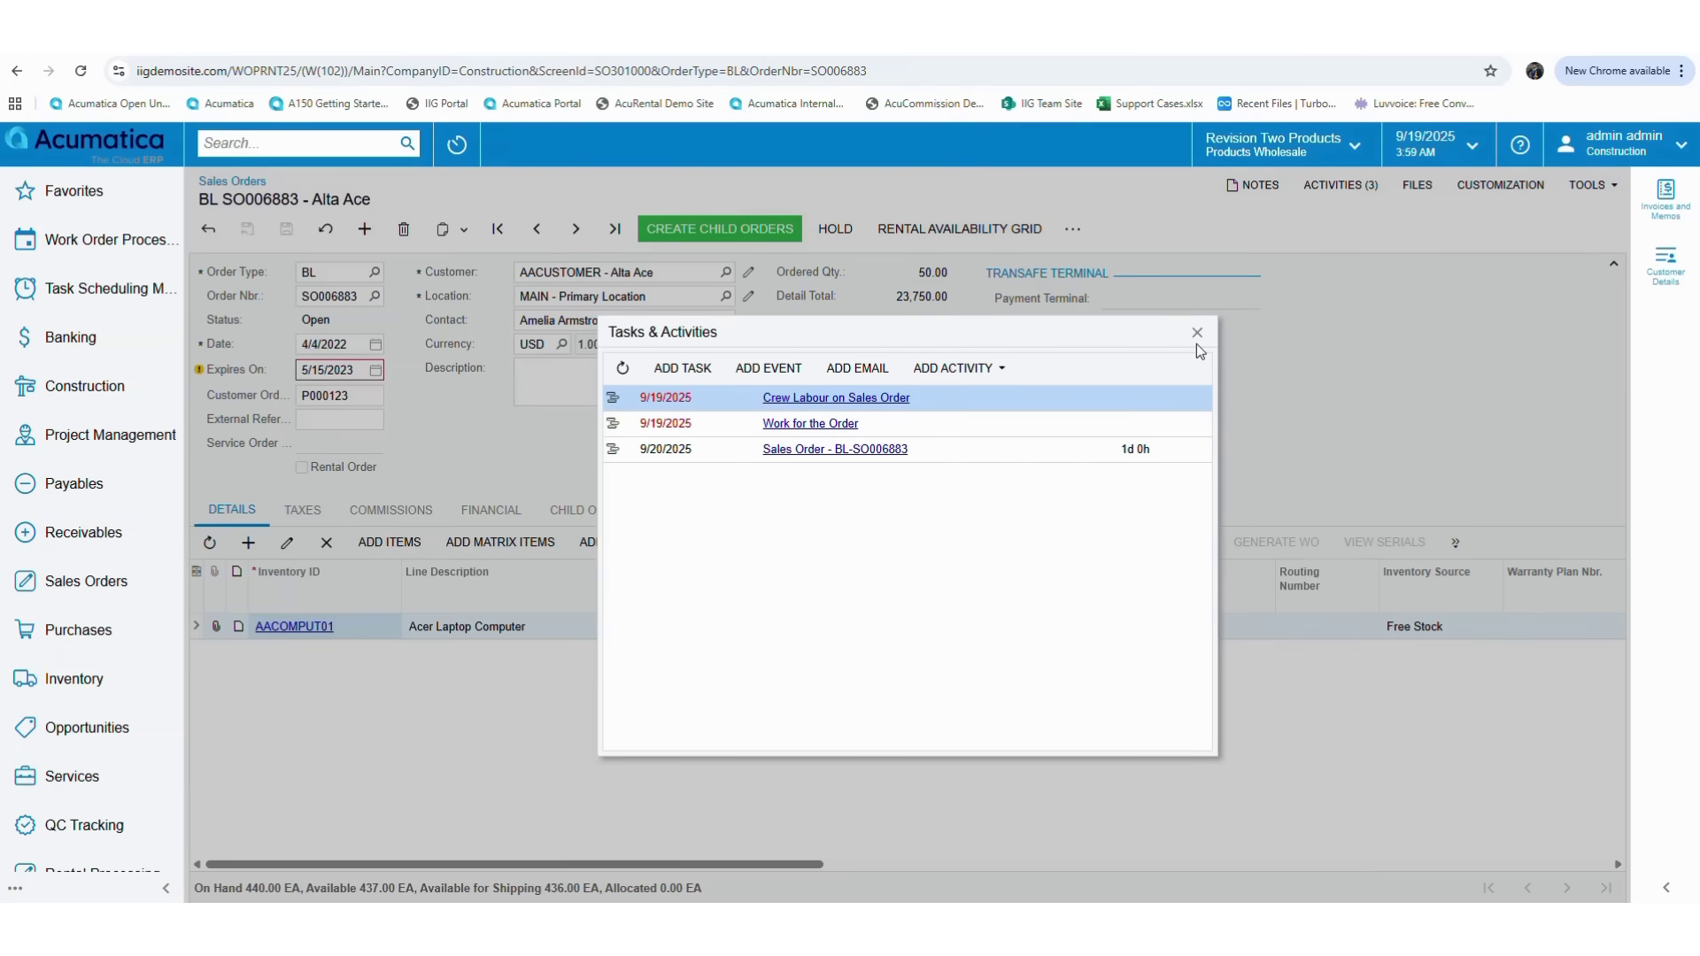
left_click(1197, 334)
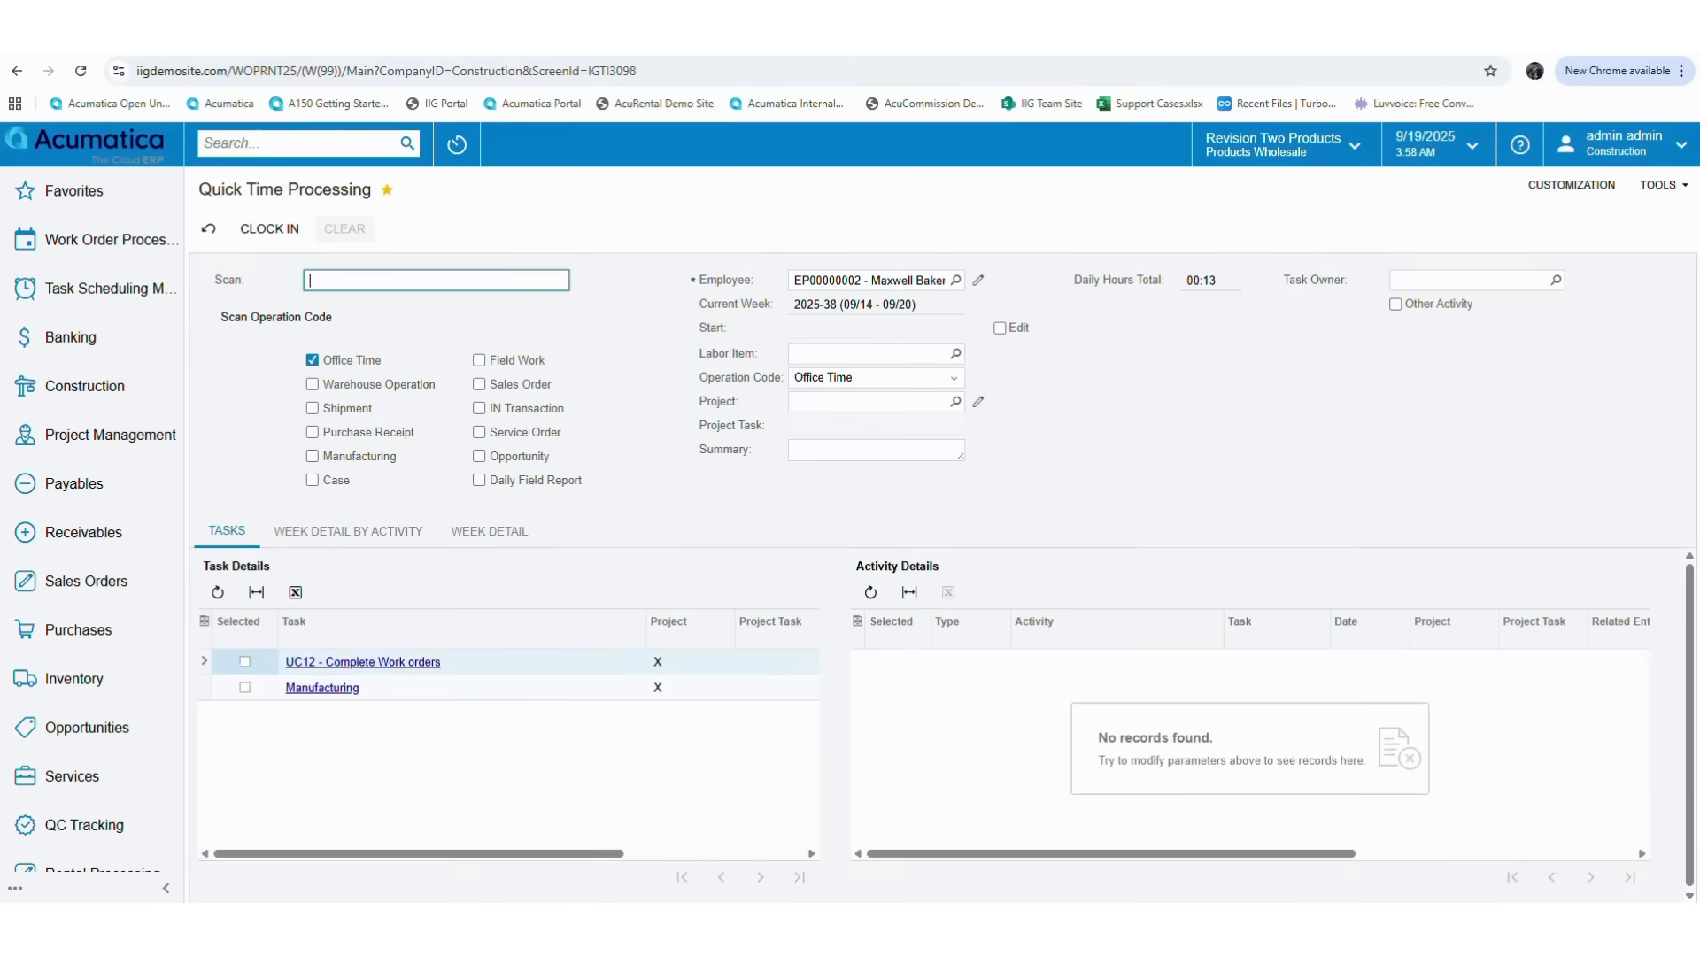
Step: Set the operation code to Shipment with document 000573
left_click(952, 379)
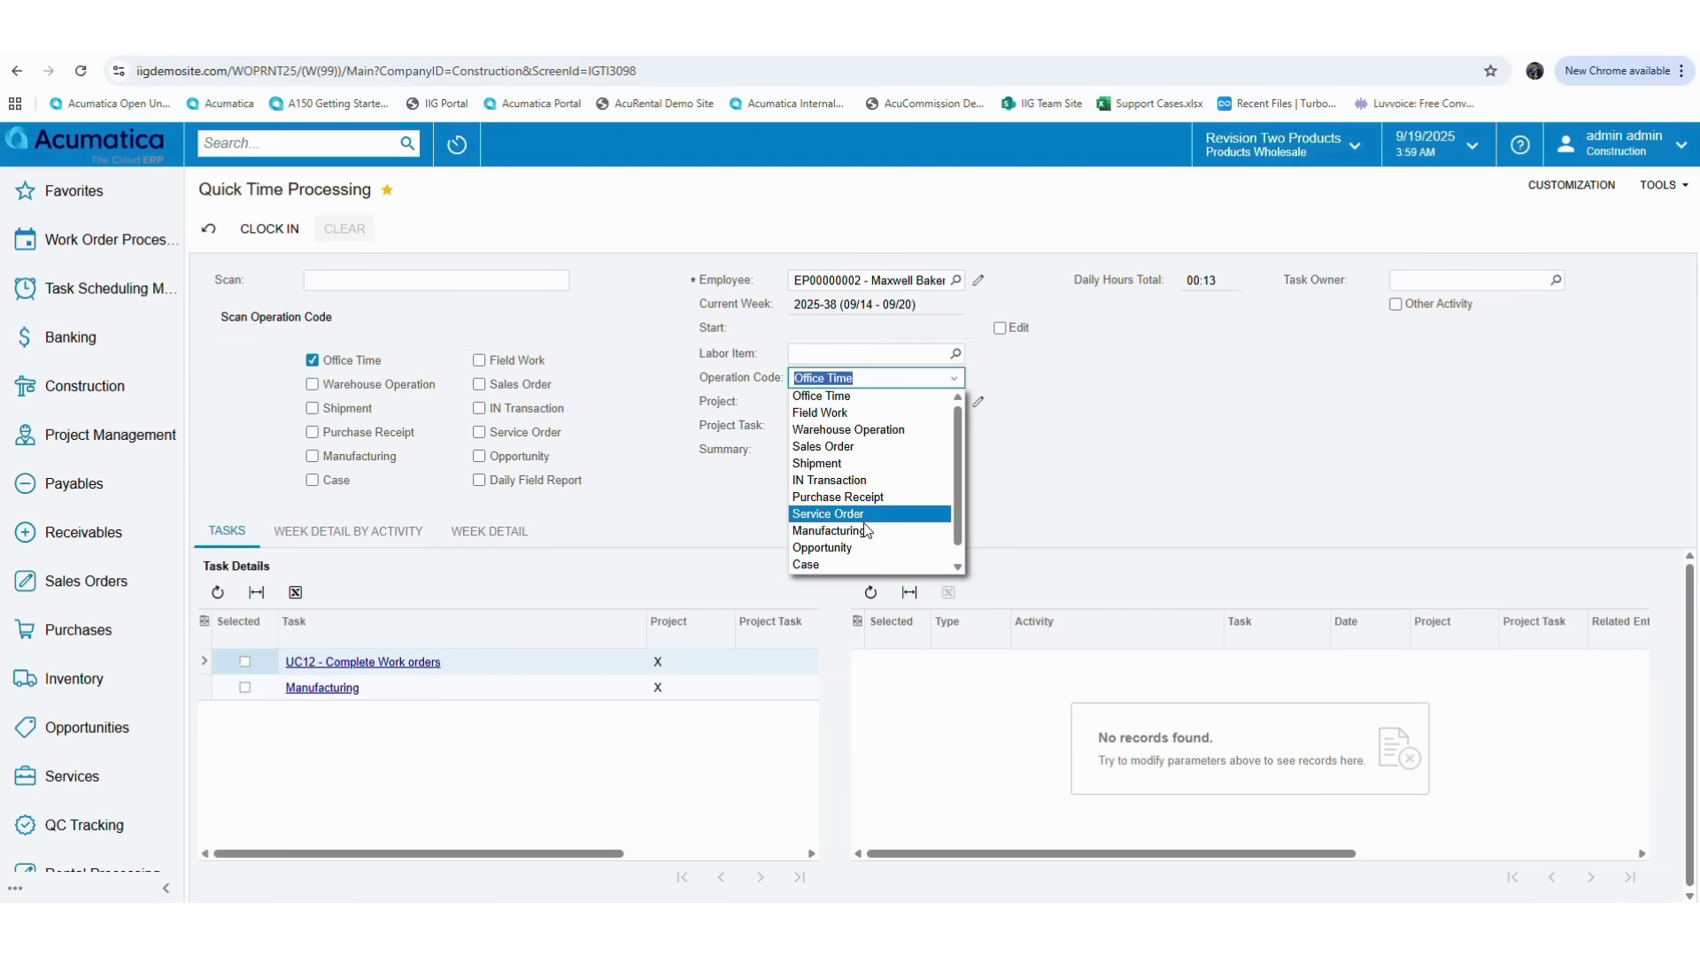
left_click(838, 468)
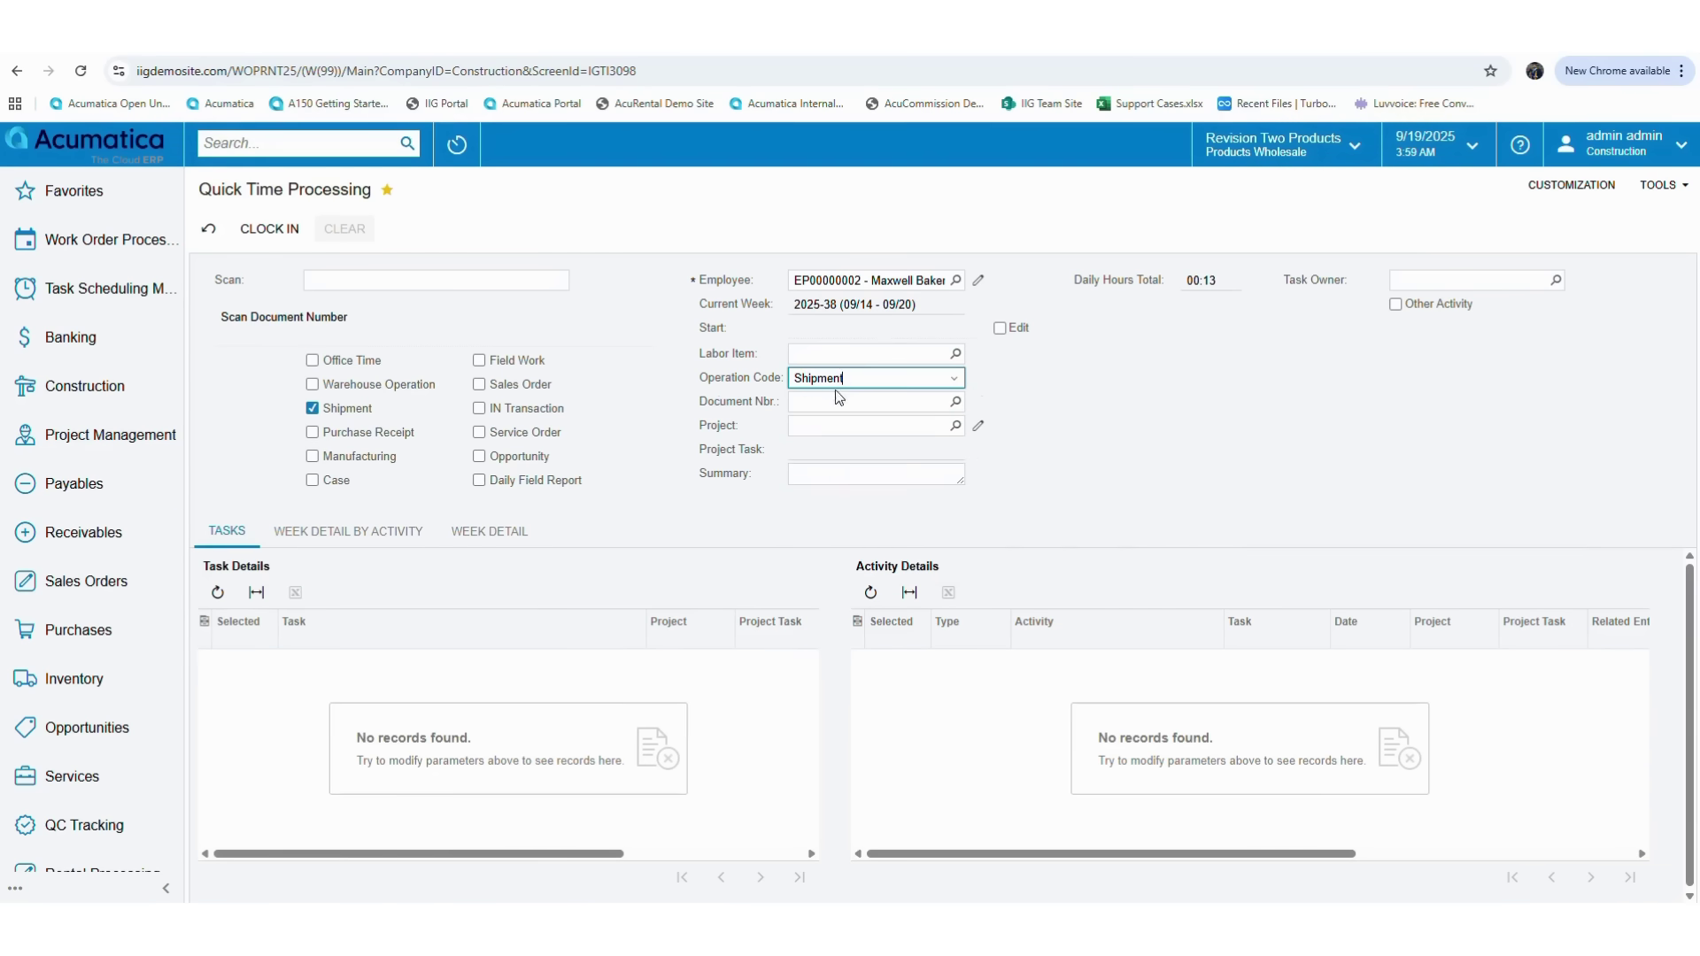
left_click(952, 401)
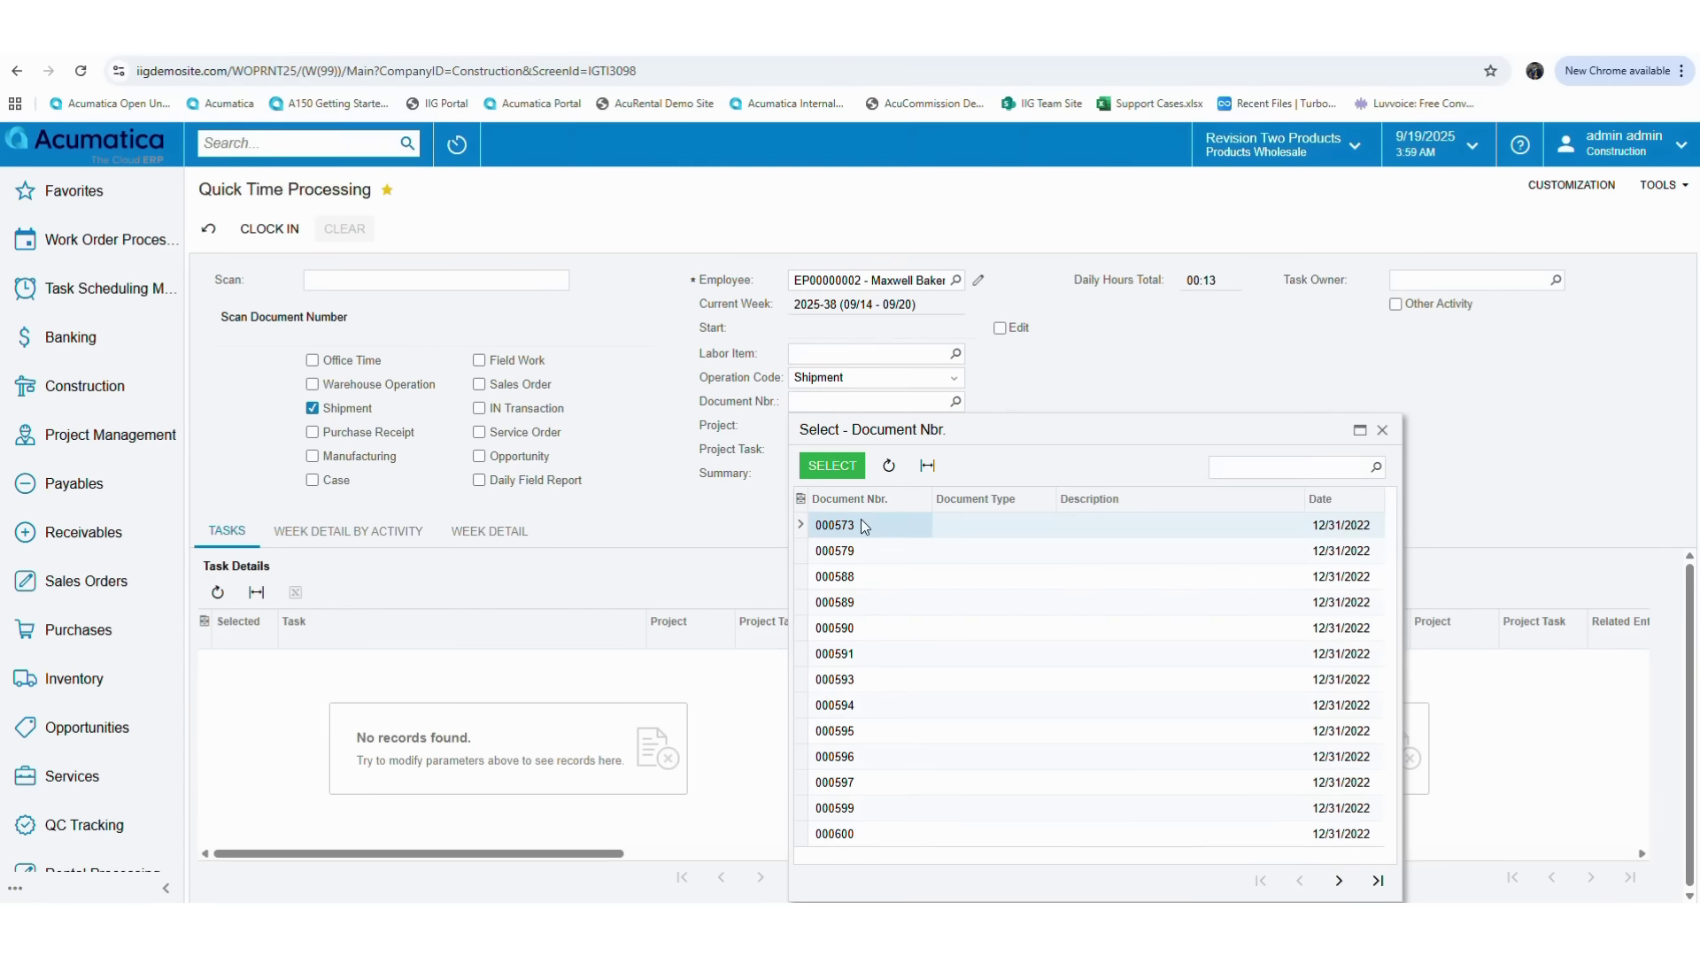
double_click(865, 526)
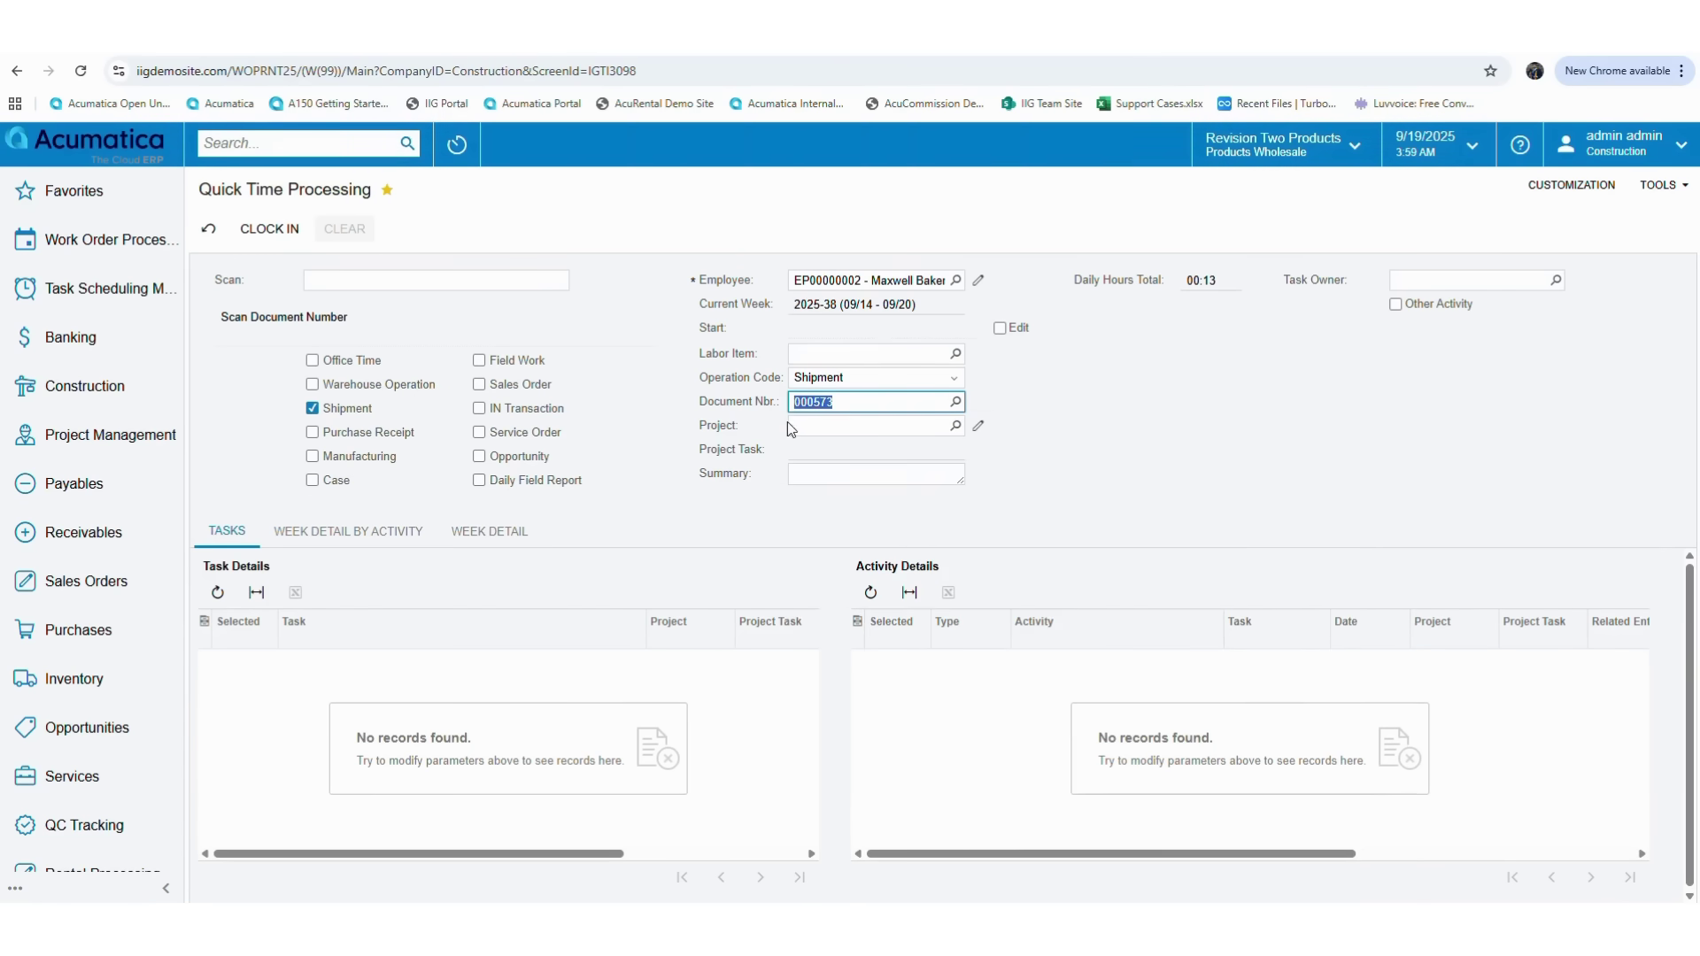
Step: Choose project BUDGETBYM and enter the summary 'Work on Shipment'
left_click(902, 427)
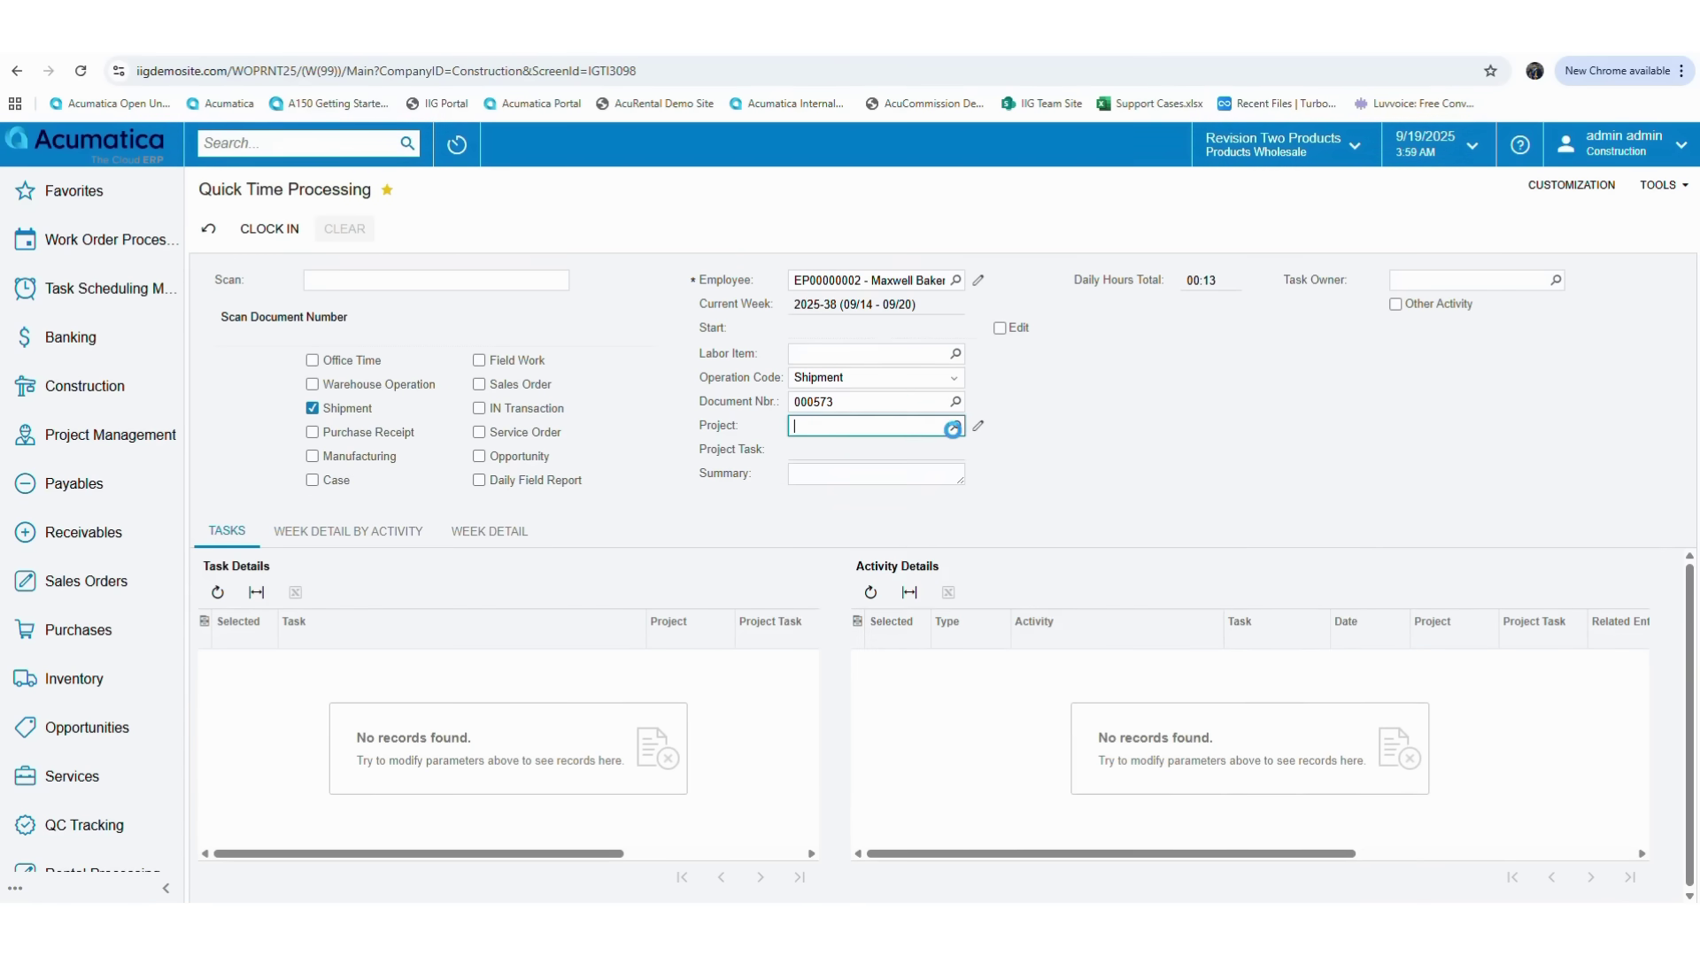
left_click(956, 426)
double_click(858, 565)
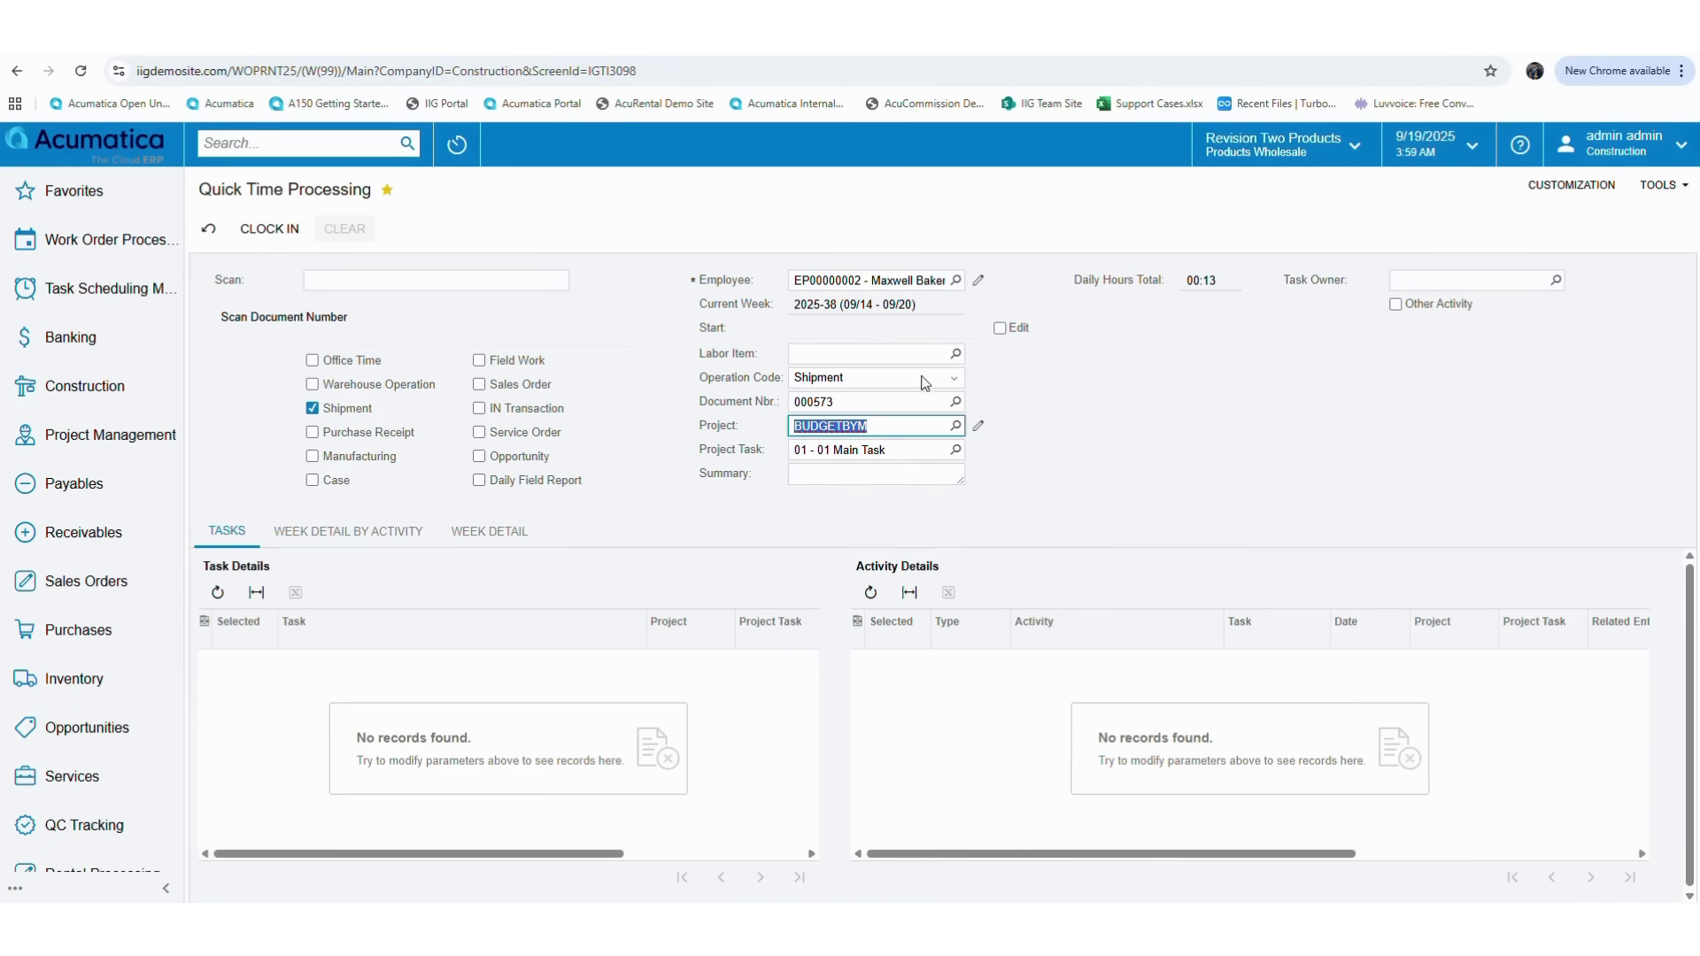
left_click(882, 473)
type("Wo")
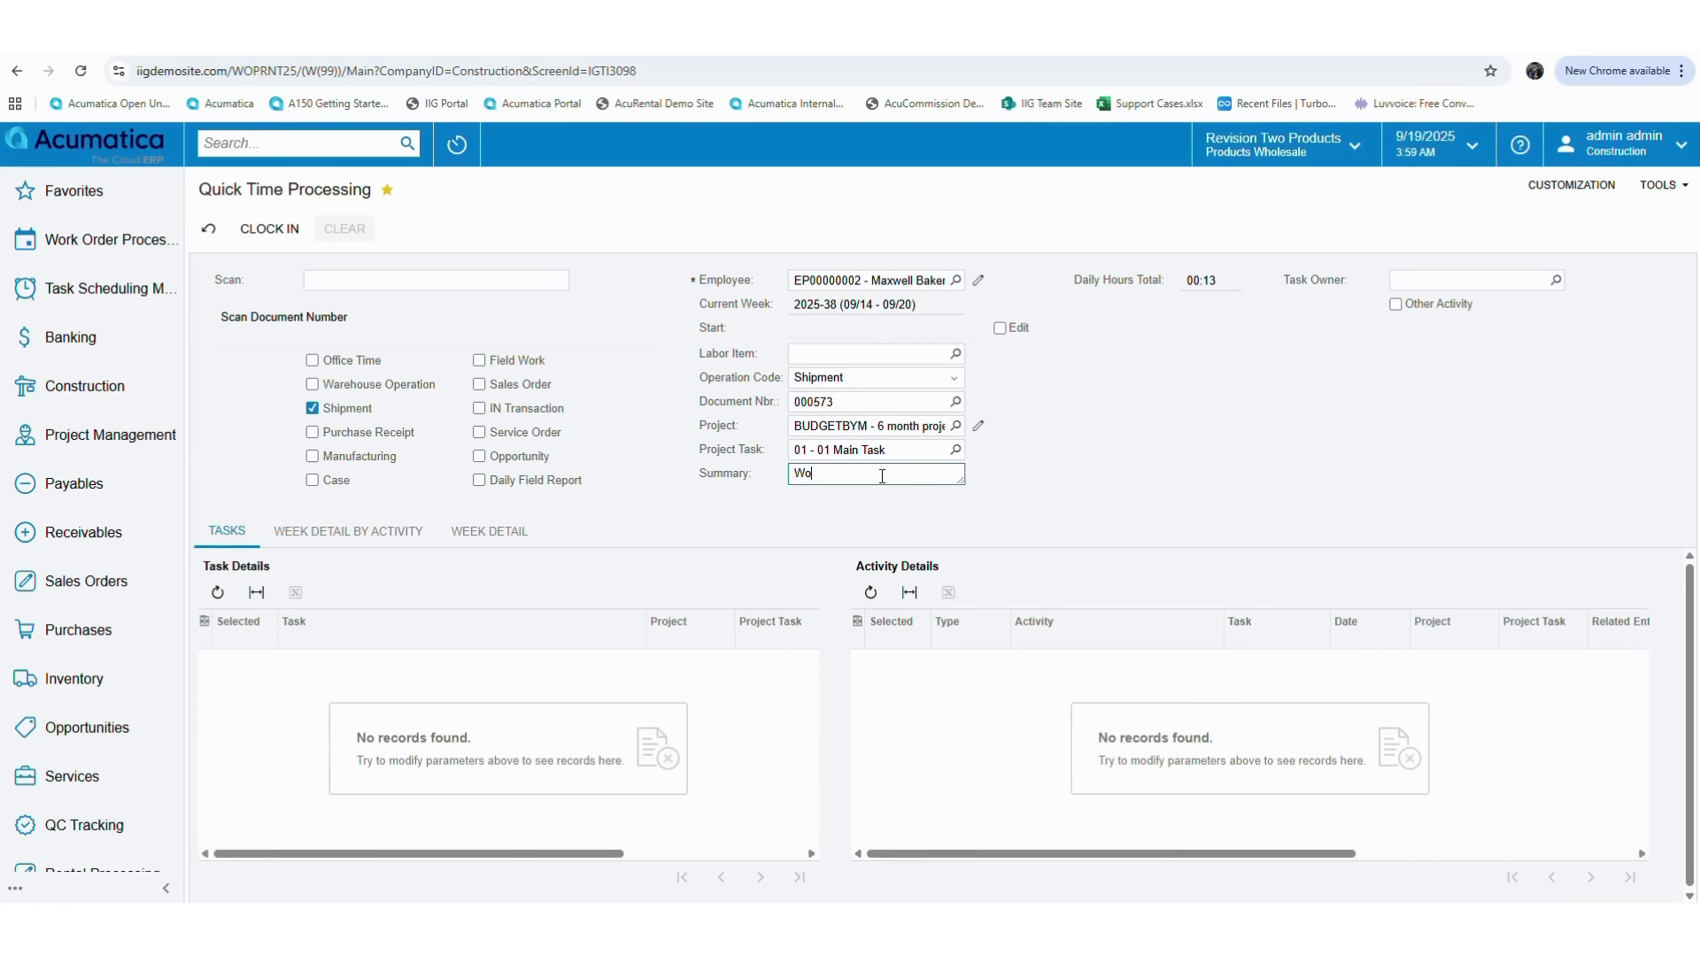
type("rk on Shipment")
left_click(1073, 462)
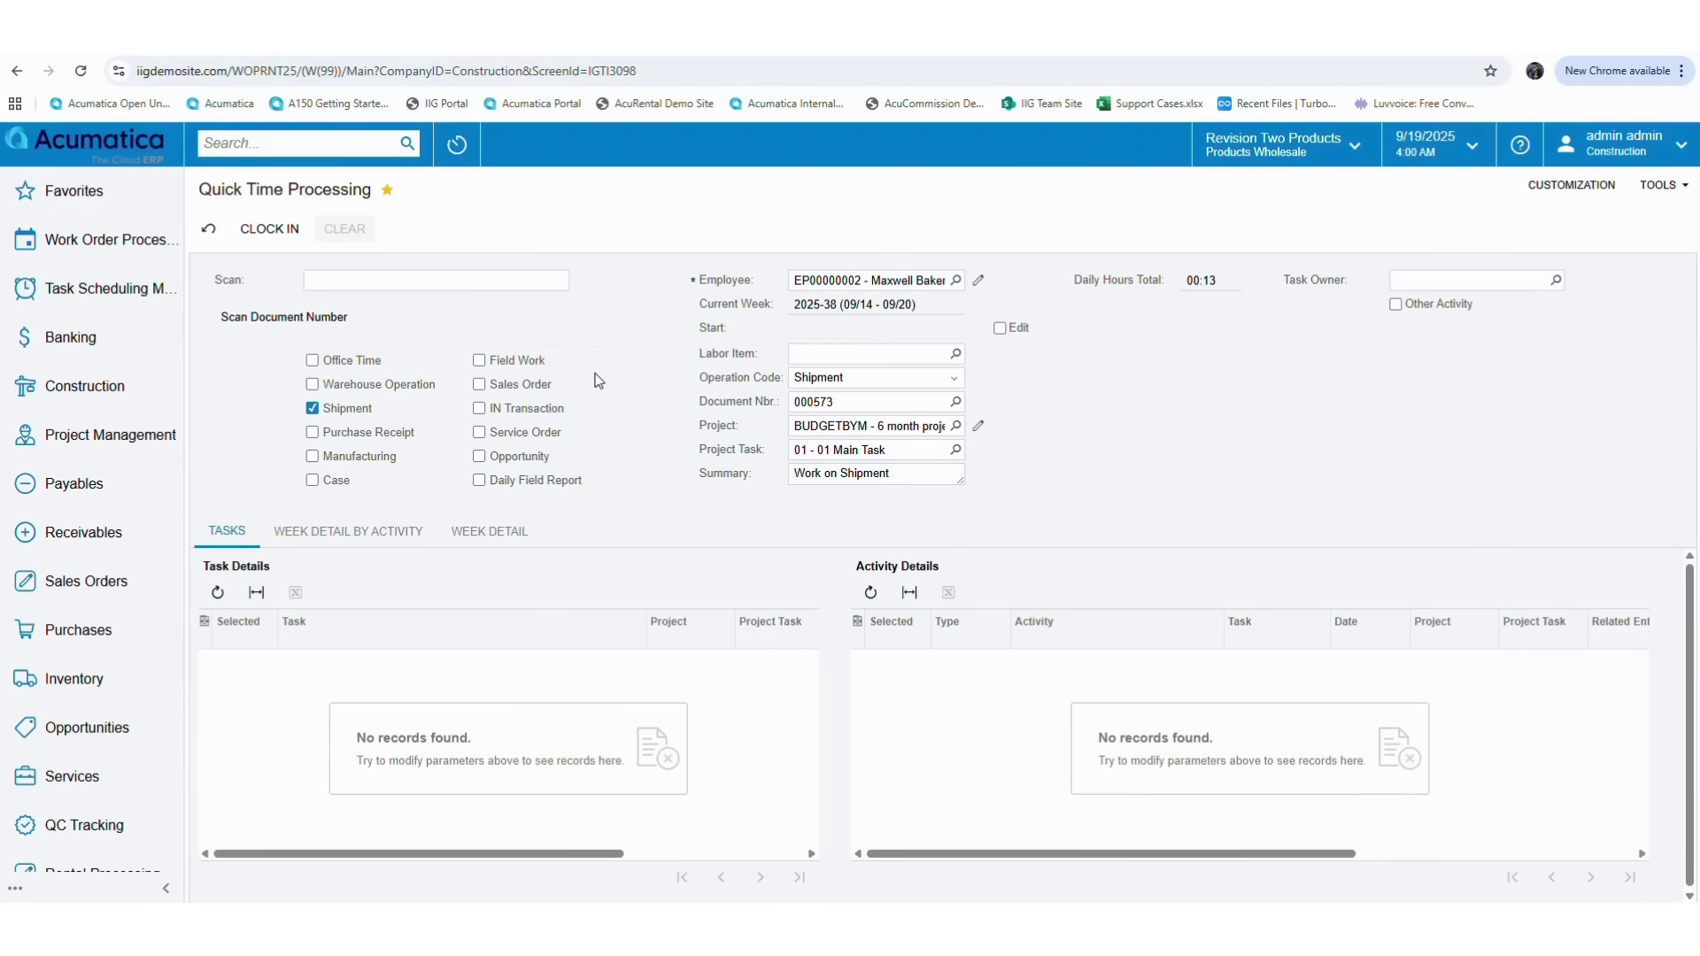
Step: Clock in on the shipment 000573 work, then clock out to log the Work on Shipment time
left_click(264, 233)
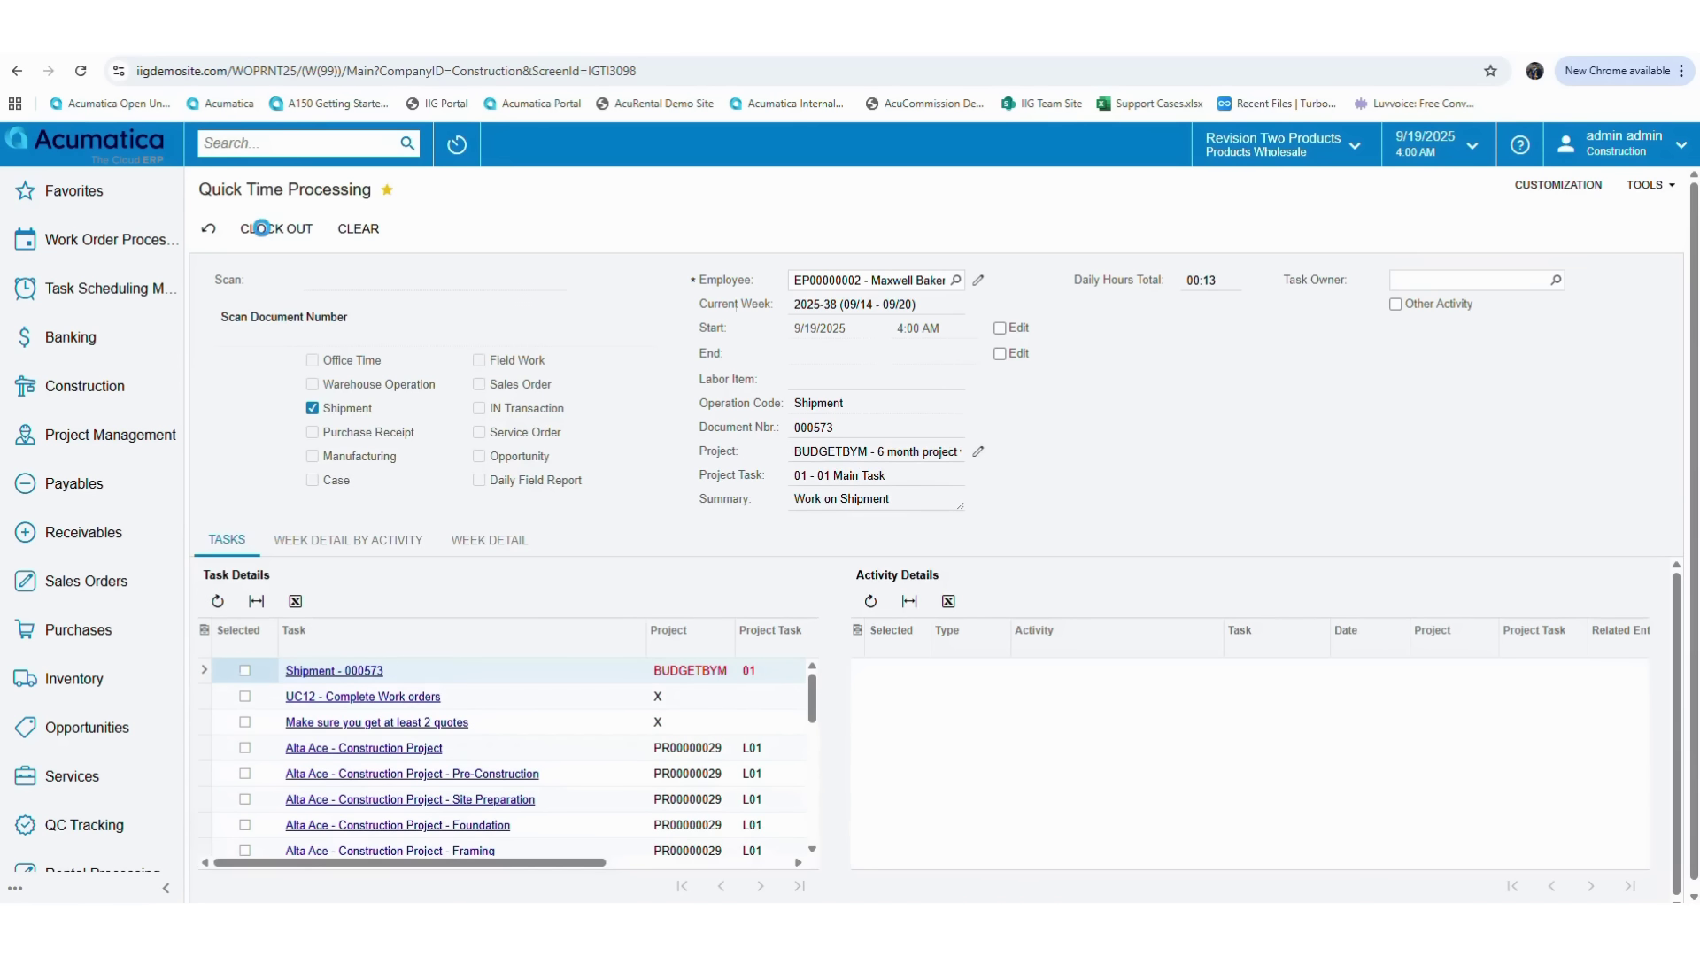
double_click(863, 428)
key("ctrl+c")
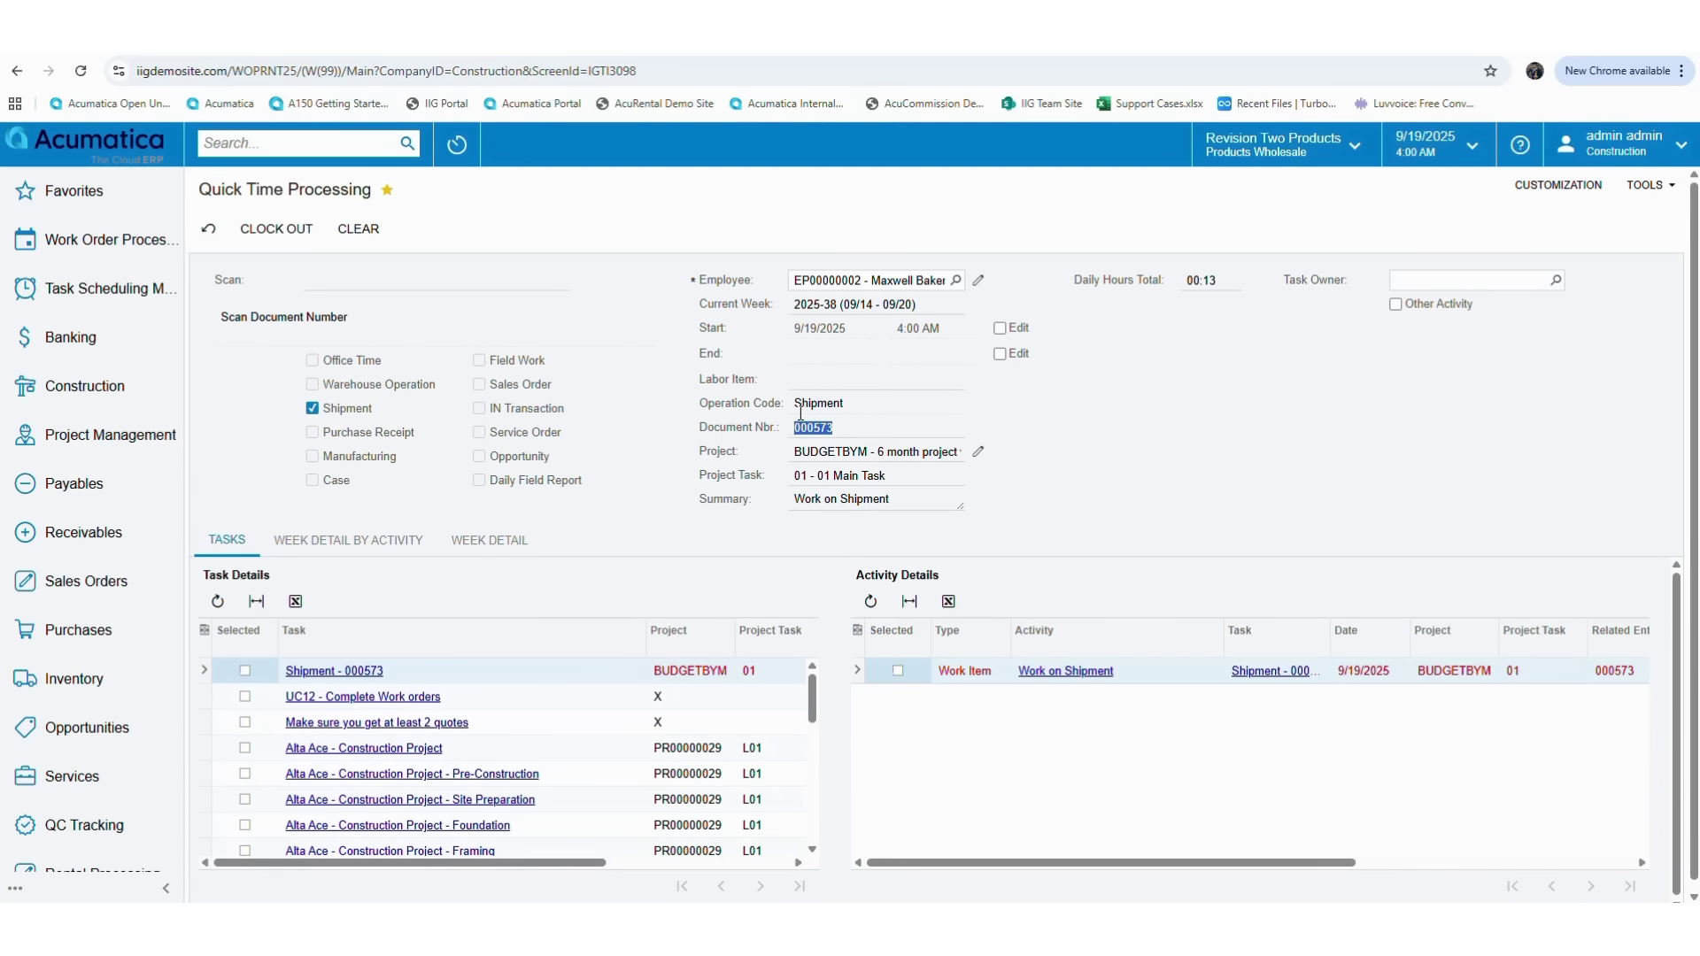
left_click(275, 226)
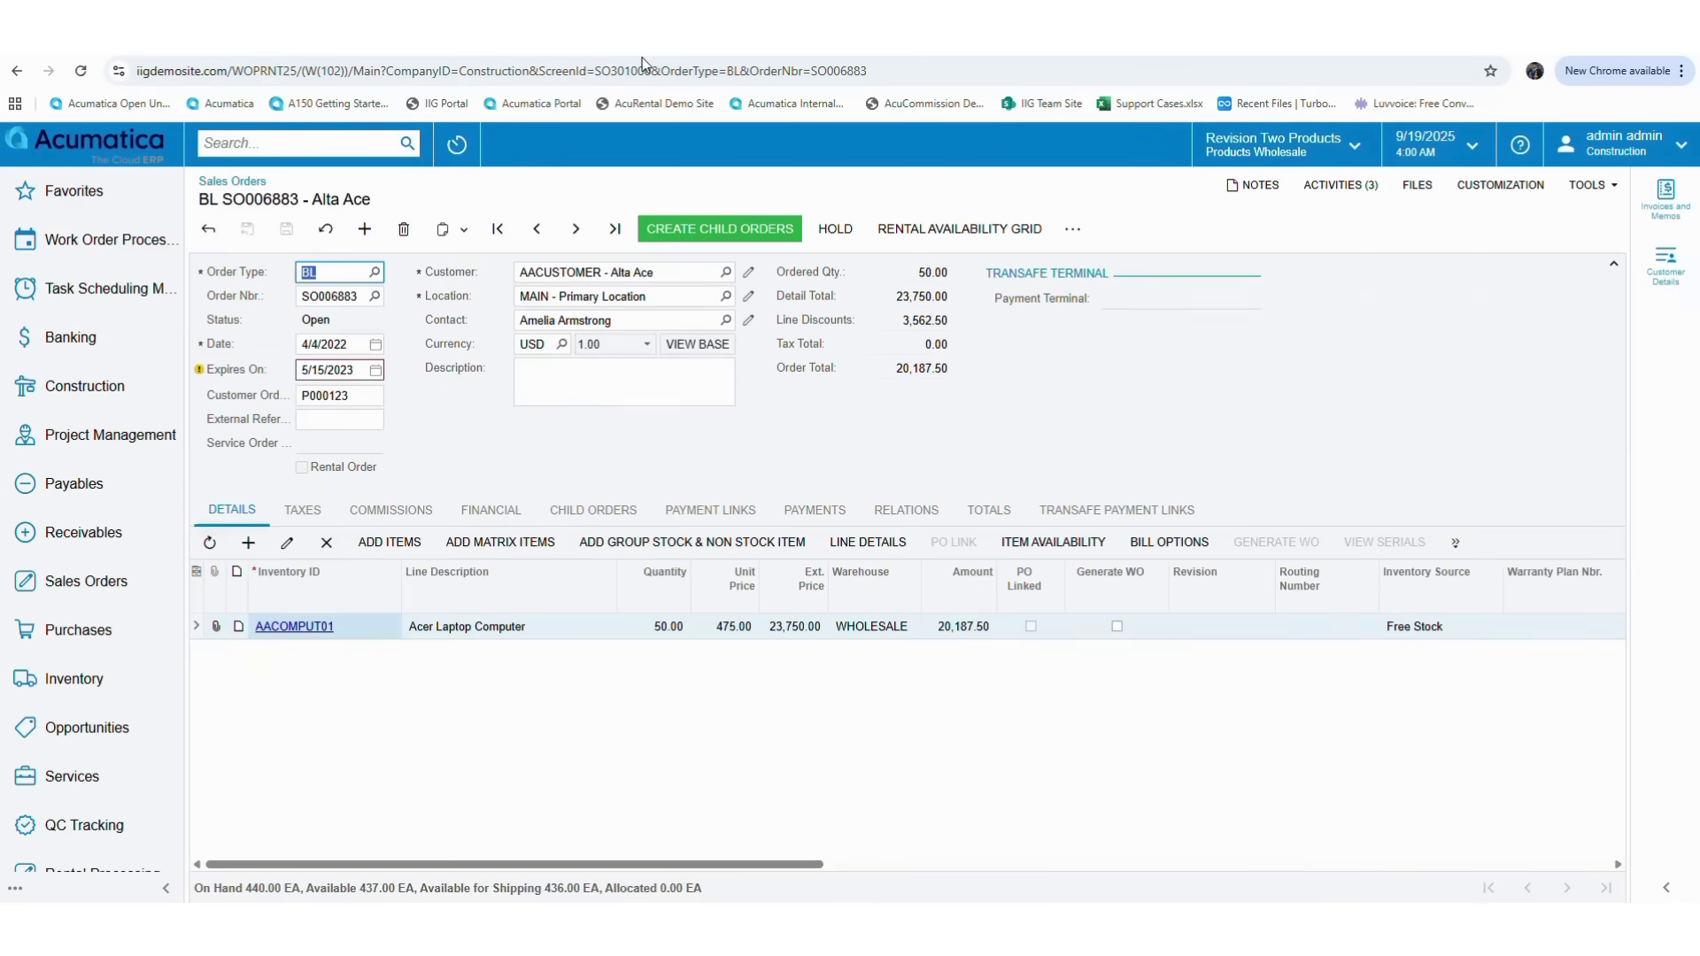
Step: Search Sales Orders > Shipments for 000573 and open that shipment
left_click(125, 597)
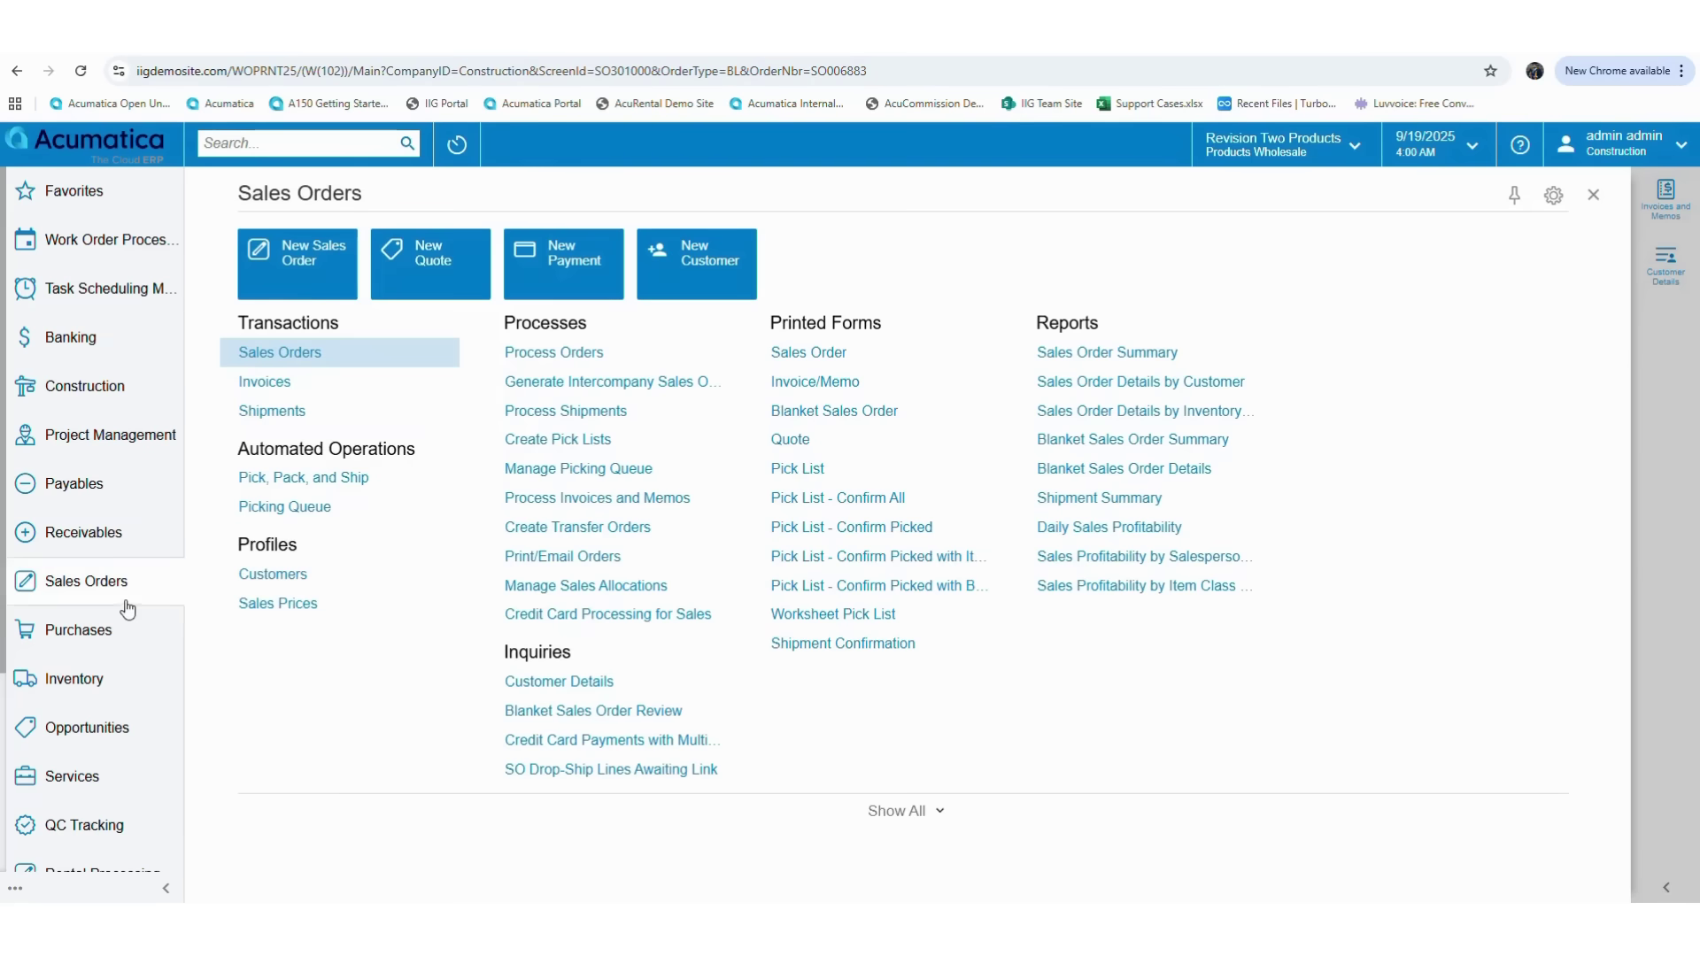
left_click(273, 412)
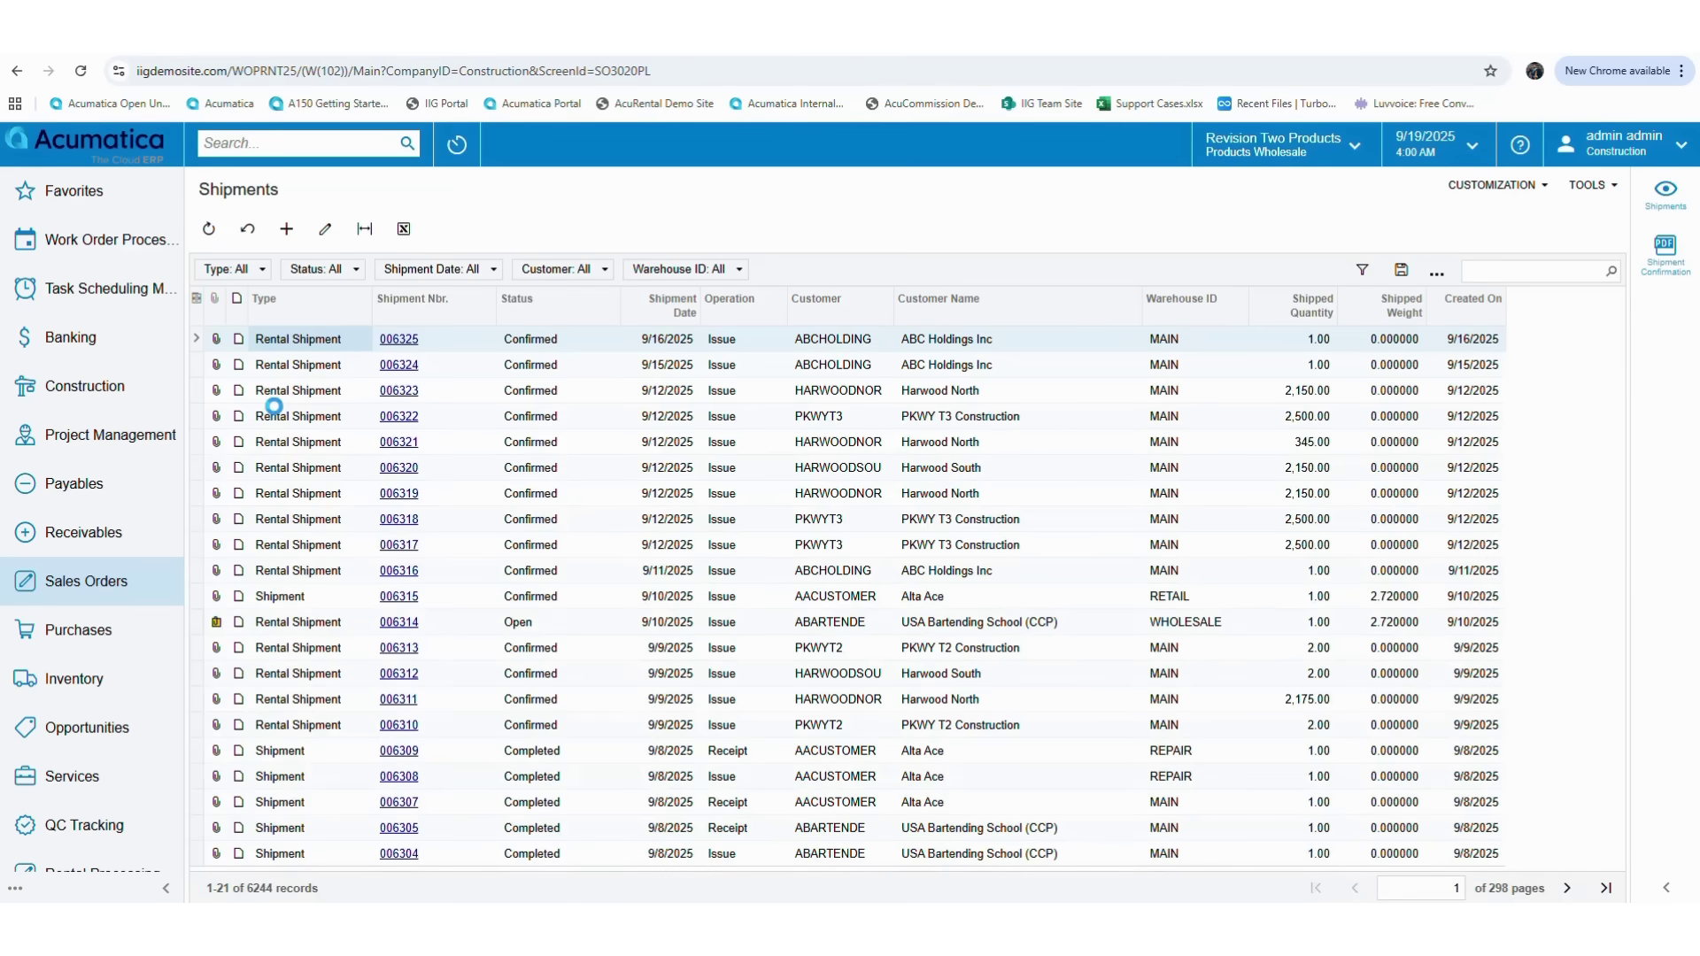
left_click(1497, 269)
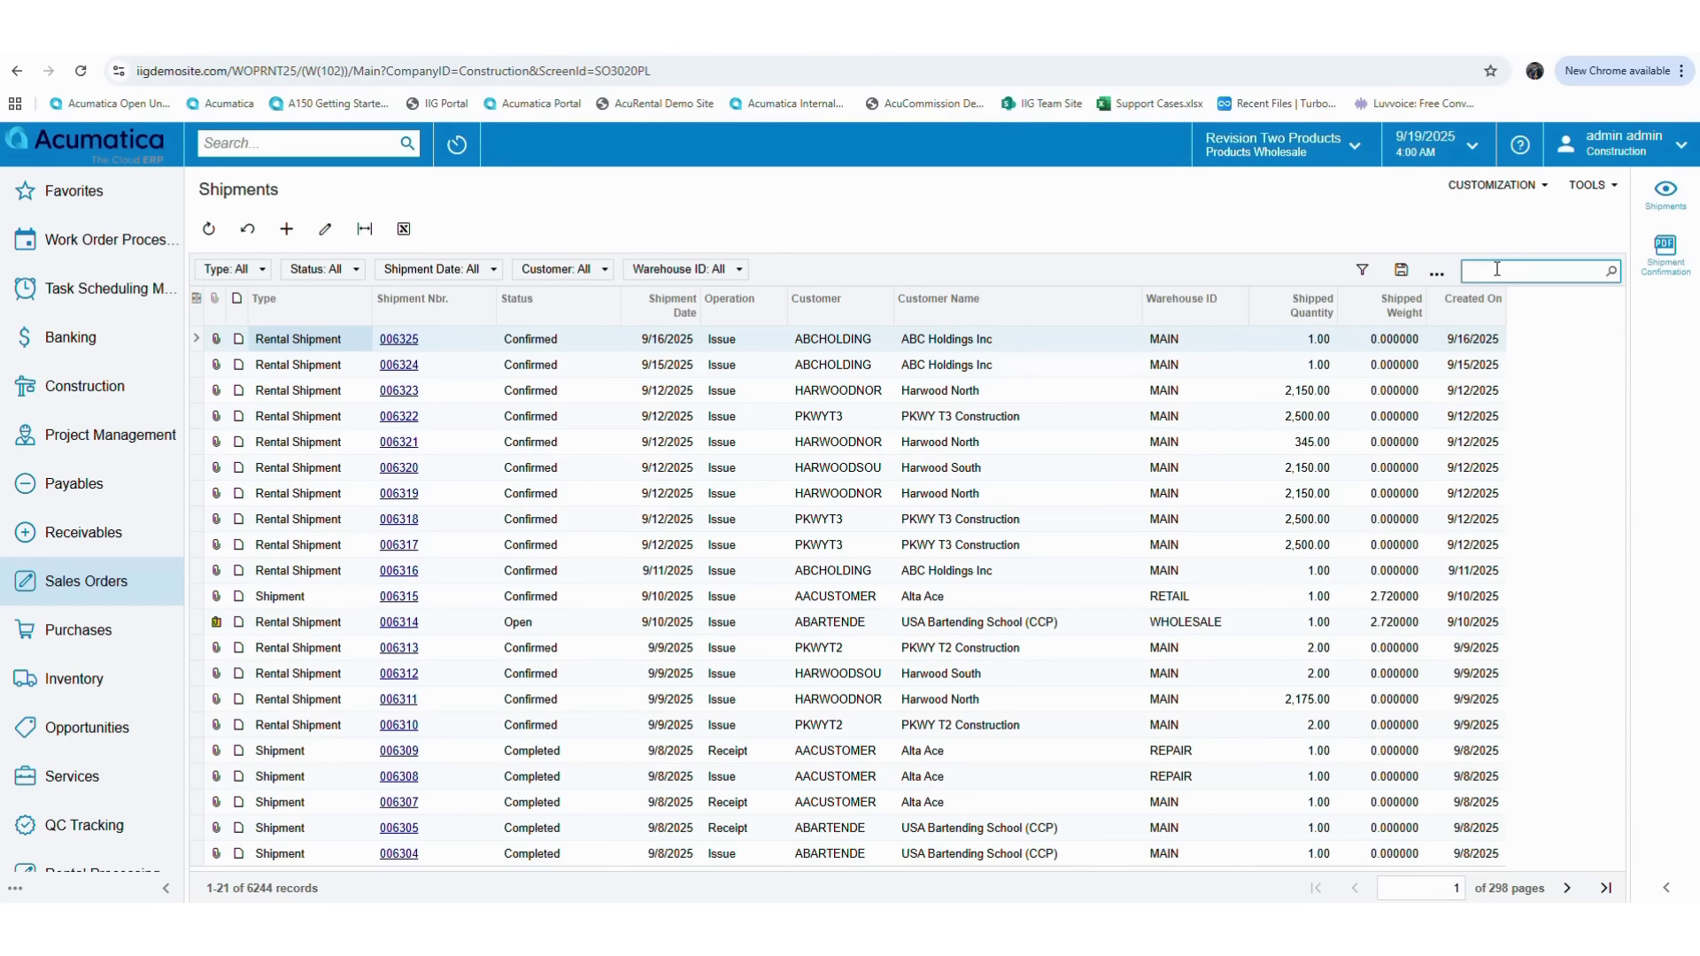
key("ctrl+v")
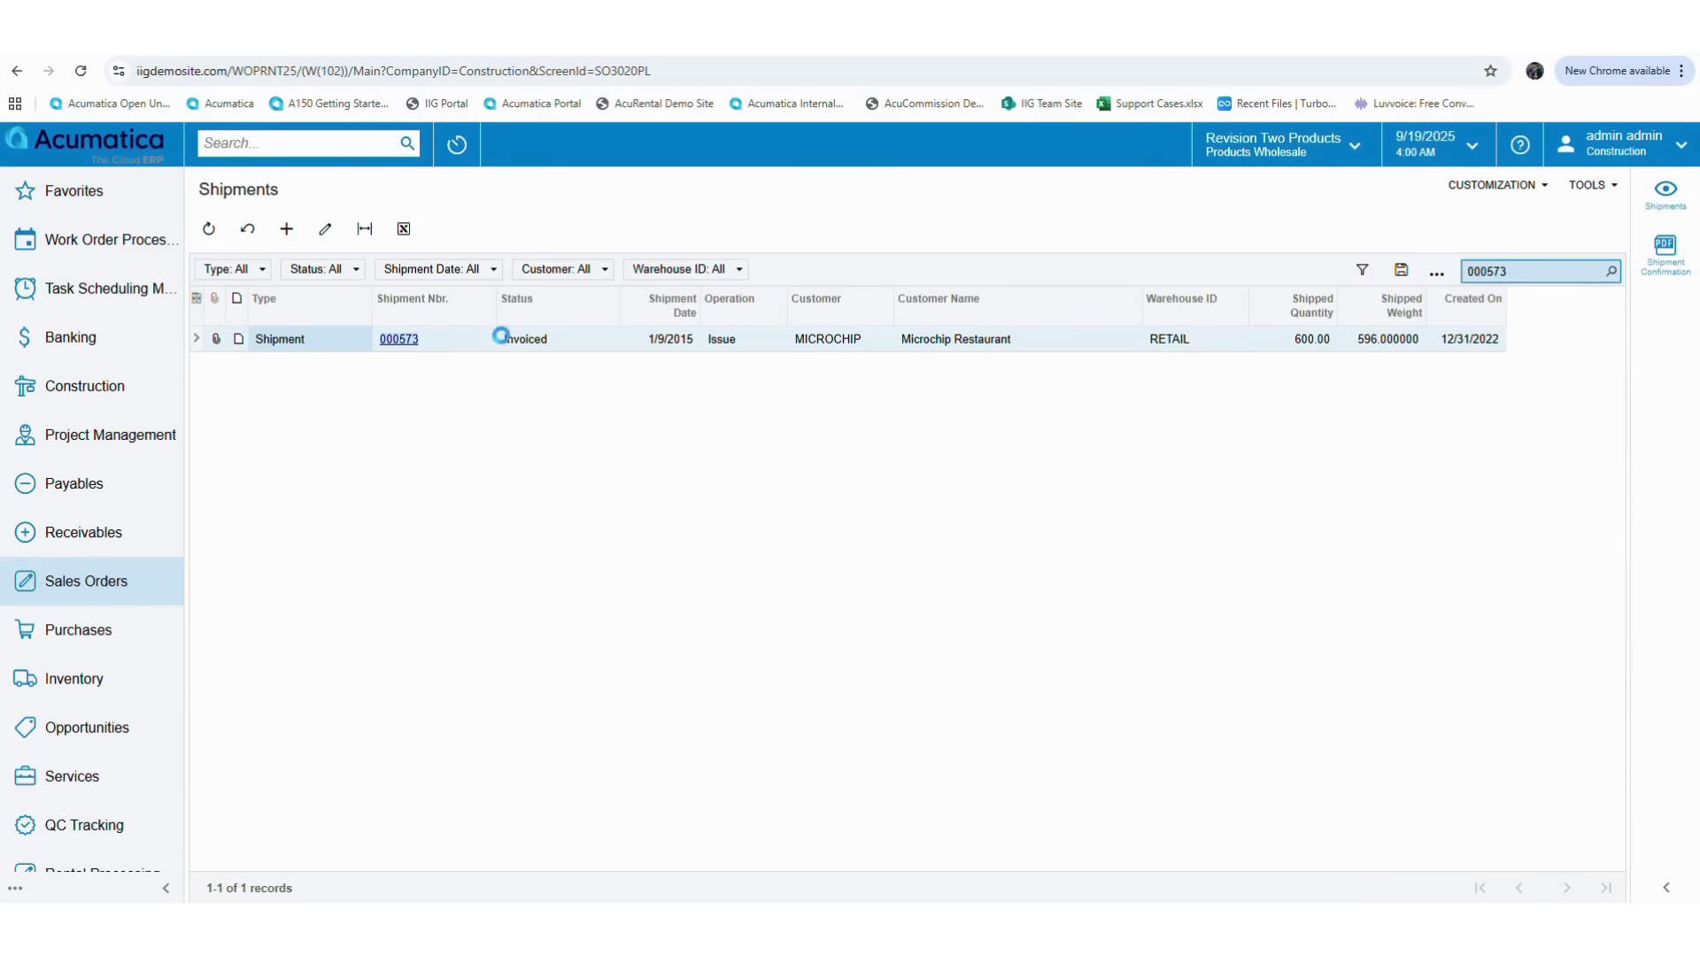
left_click(407, 348)
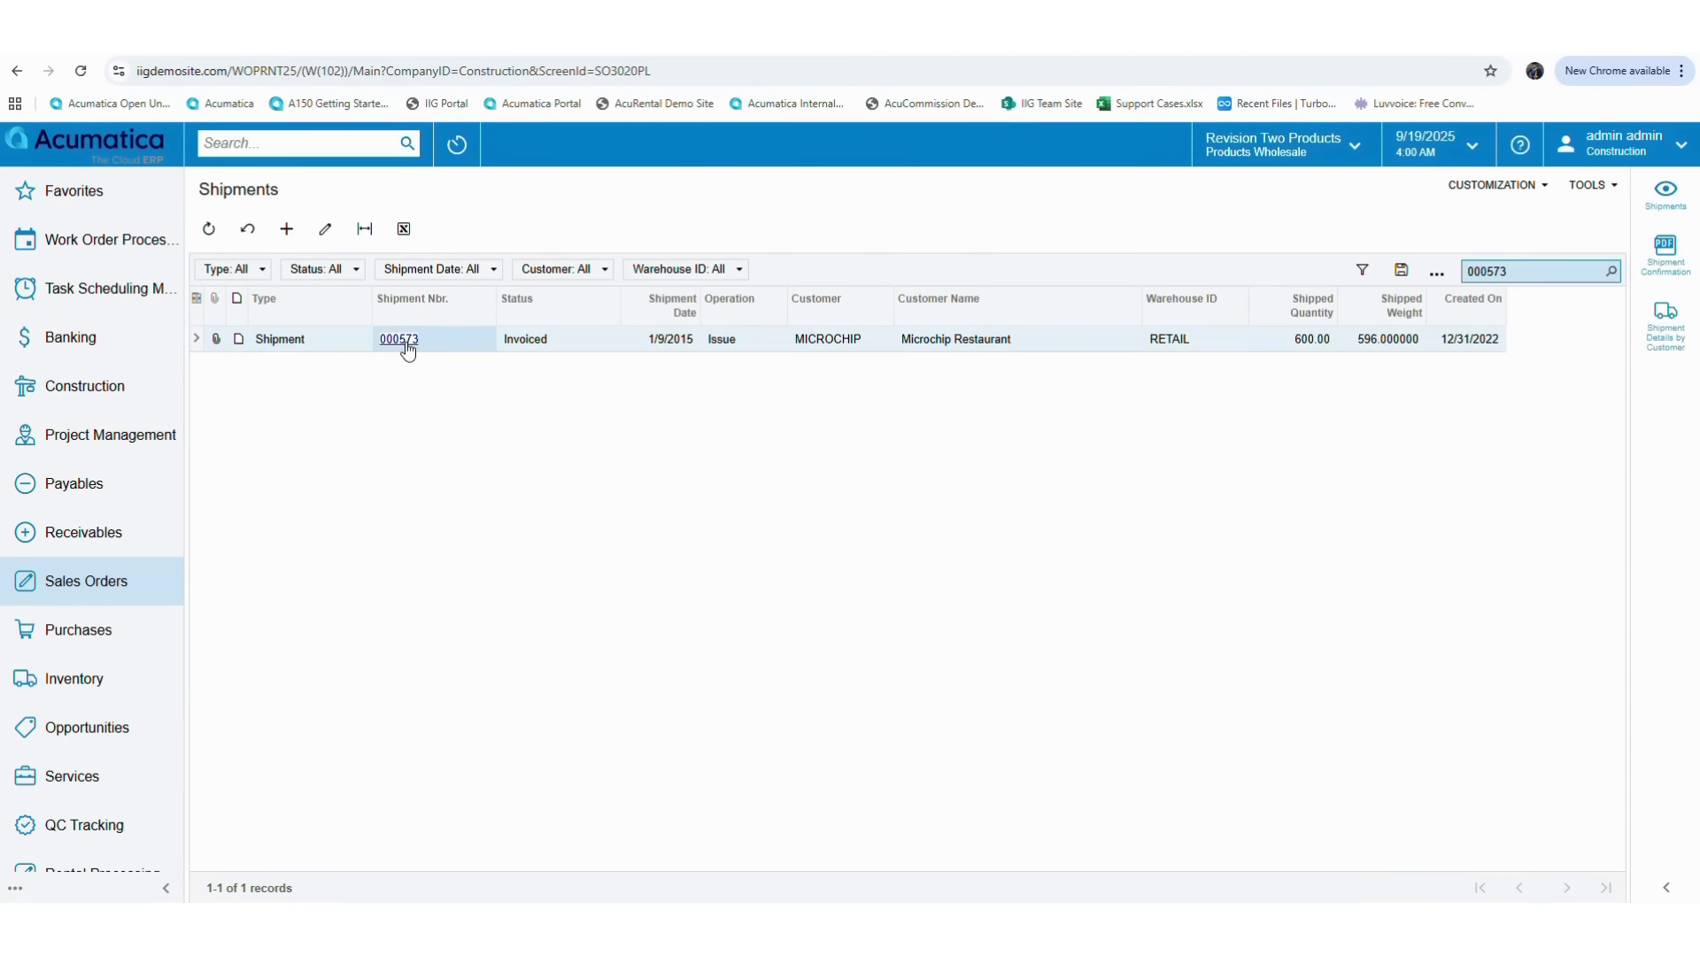
left_click(400, 340)
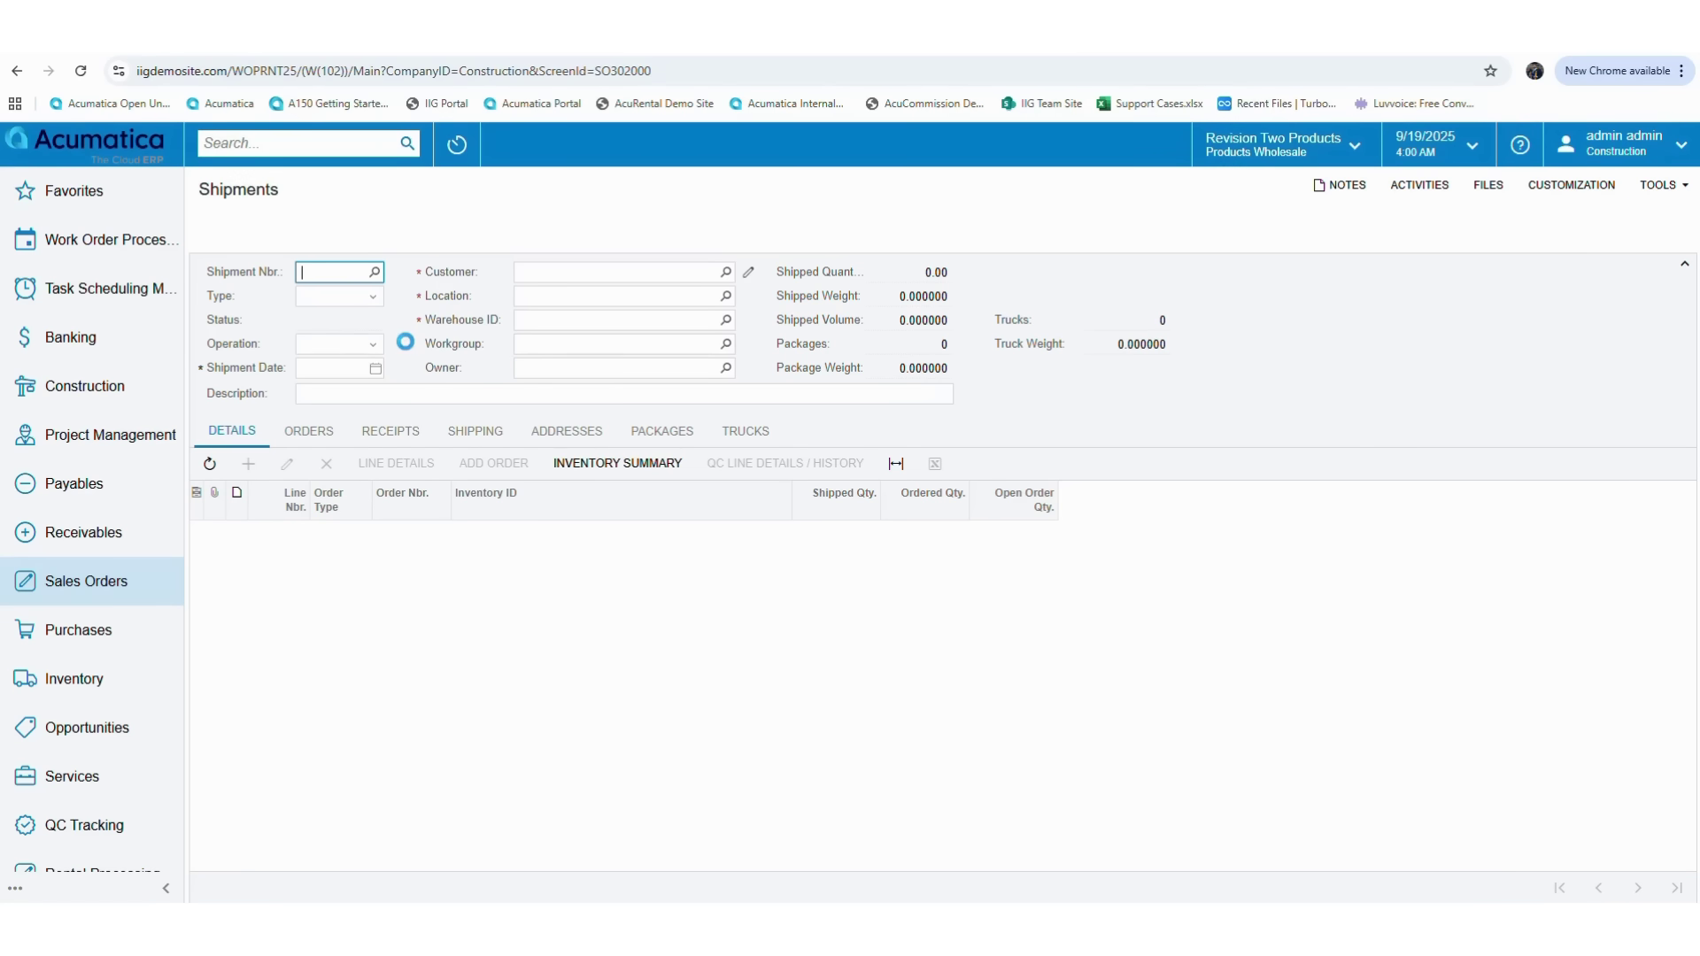
Step: Review shipment 000573's activities for the 9/19/2025 Work on Shipment entry, then close the list
left_click(1415, 188)
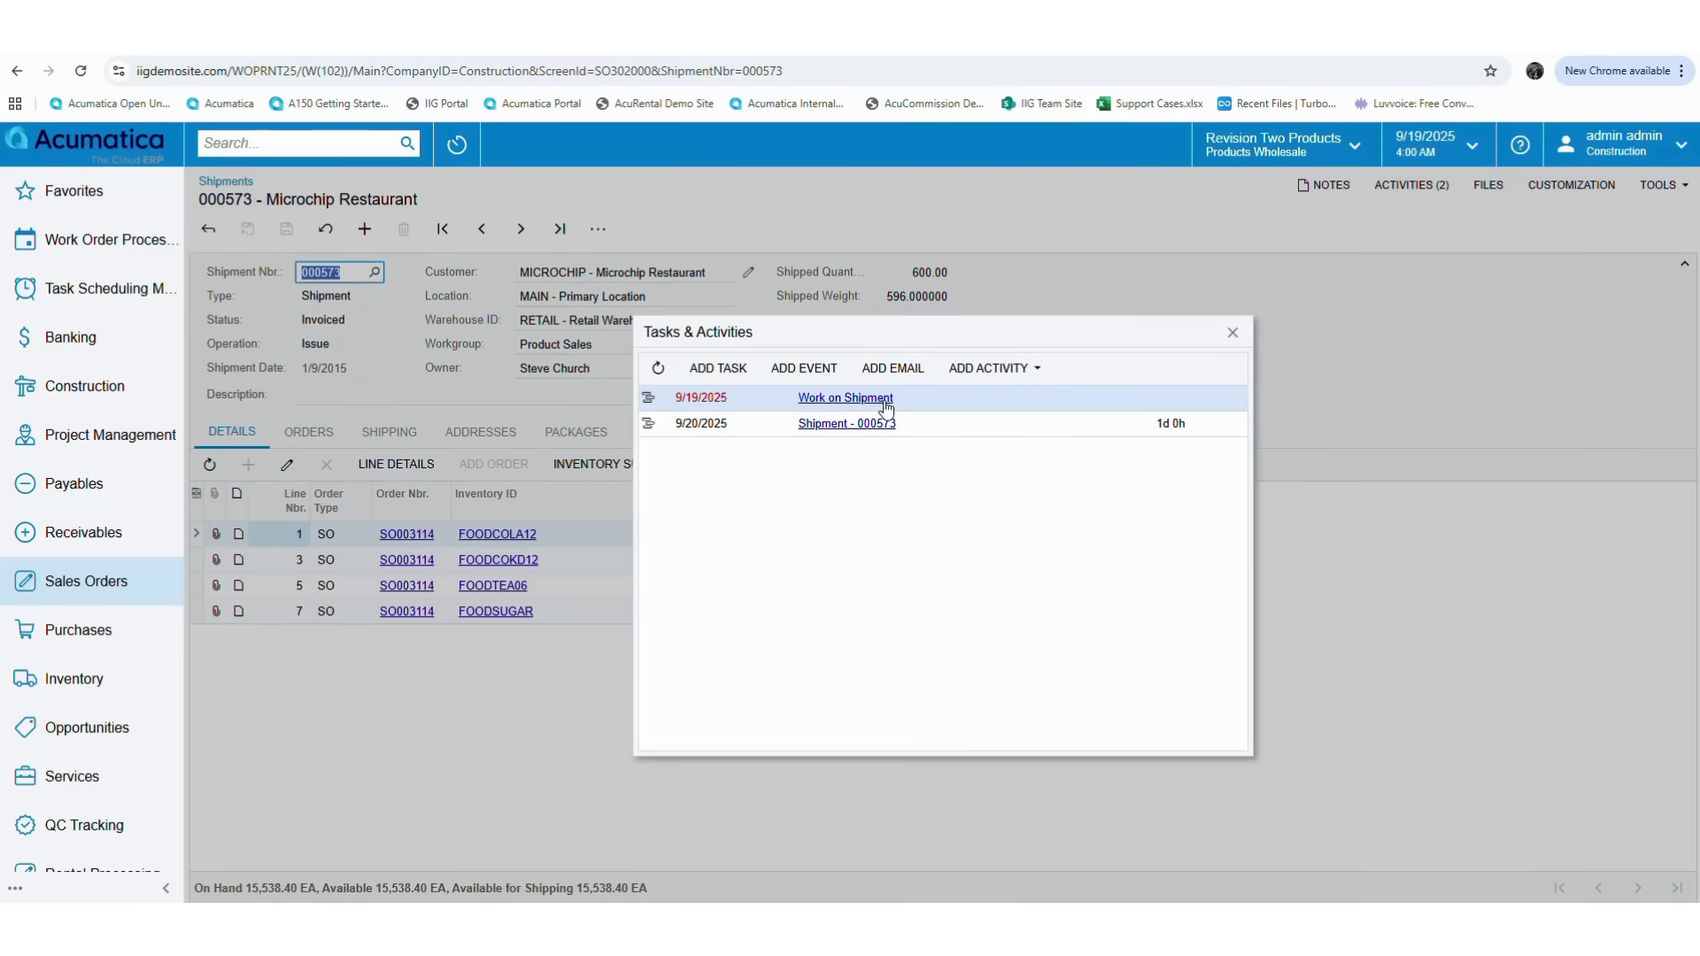
left_click(1233, 334)
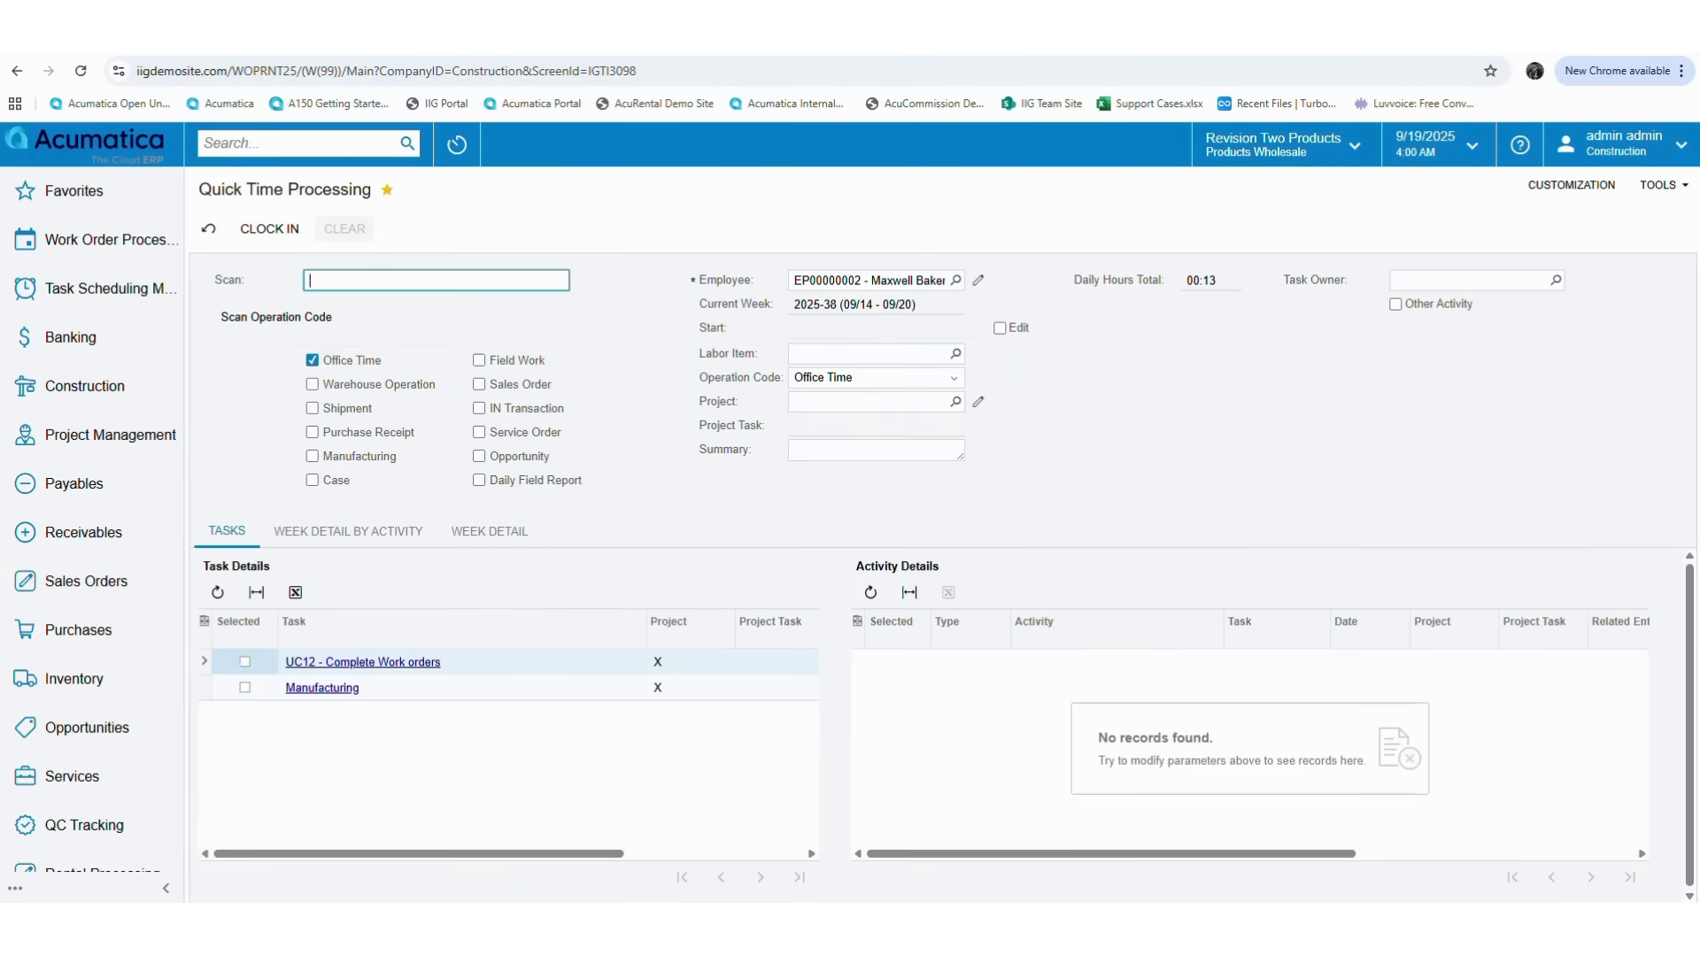
left_click(955, 379)
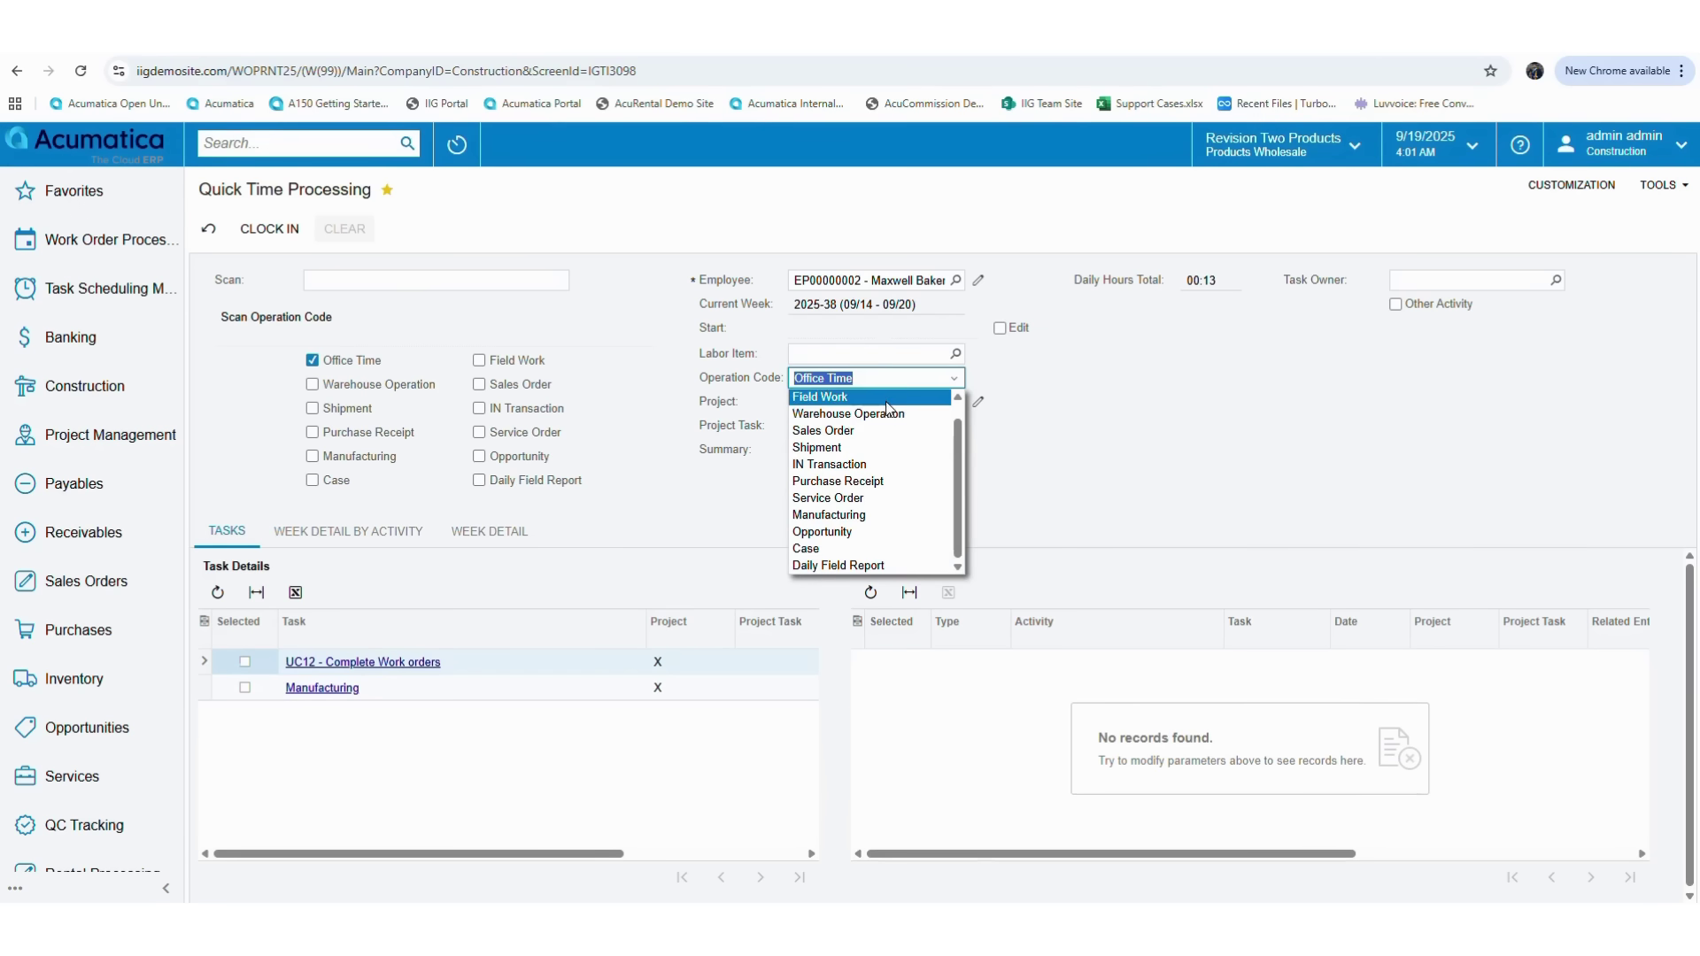
left_click(1089, 401)
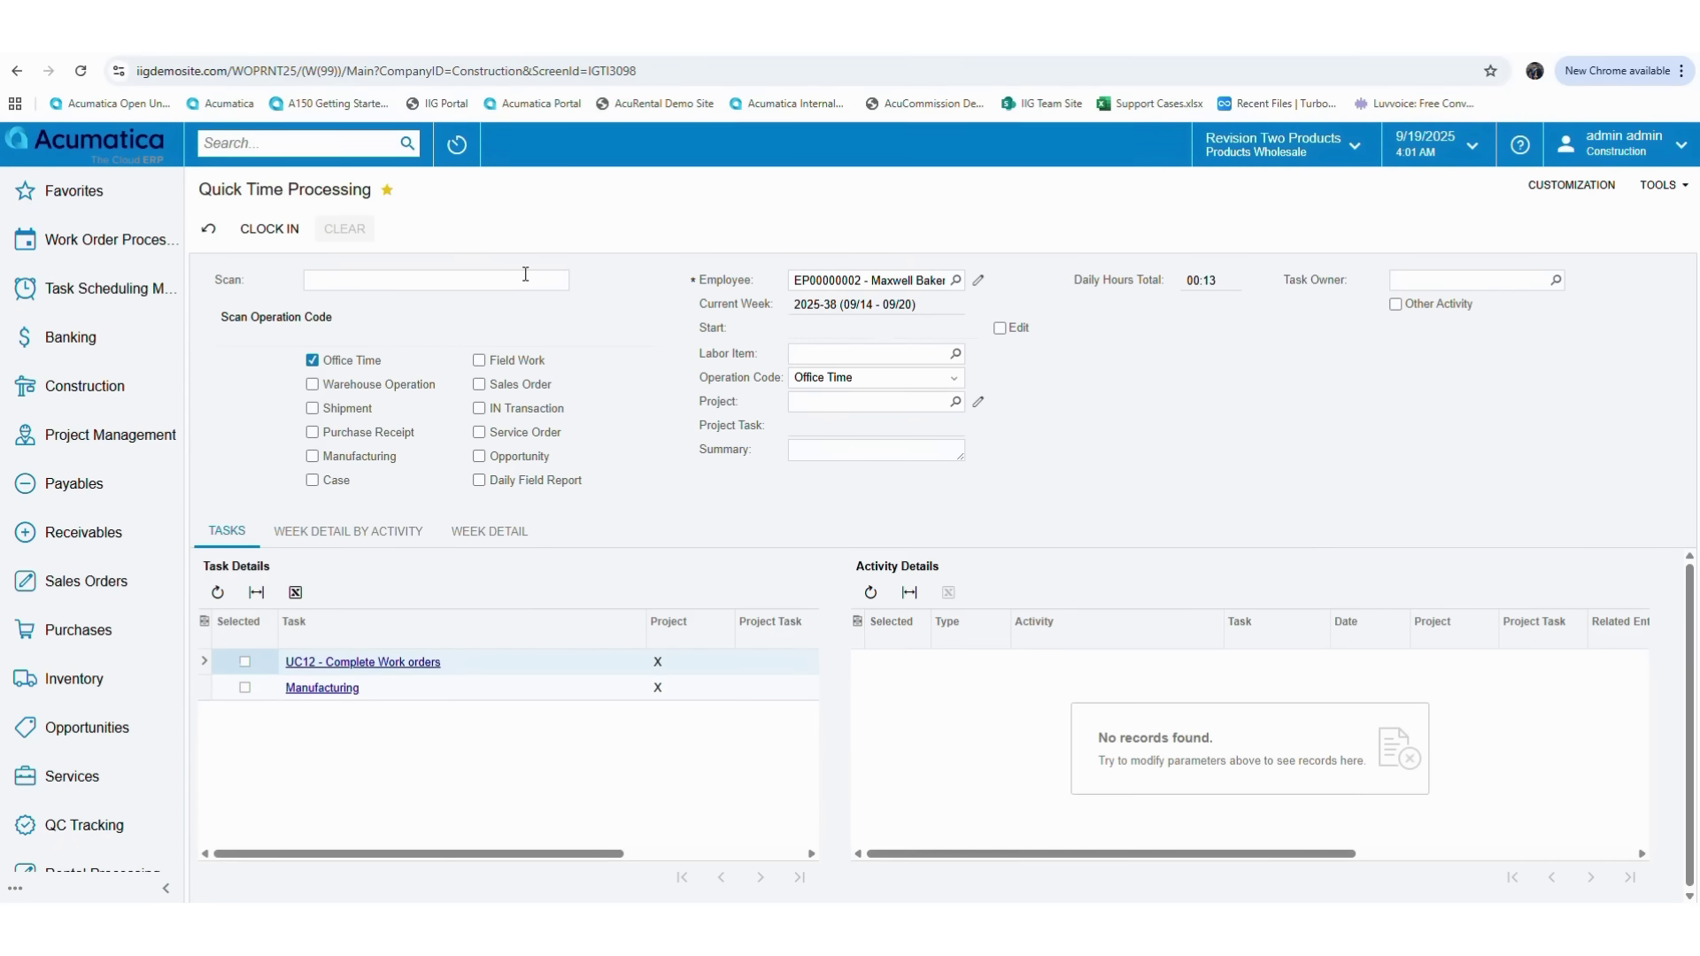
left_click(956, 282)
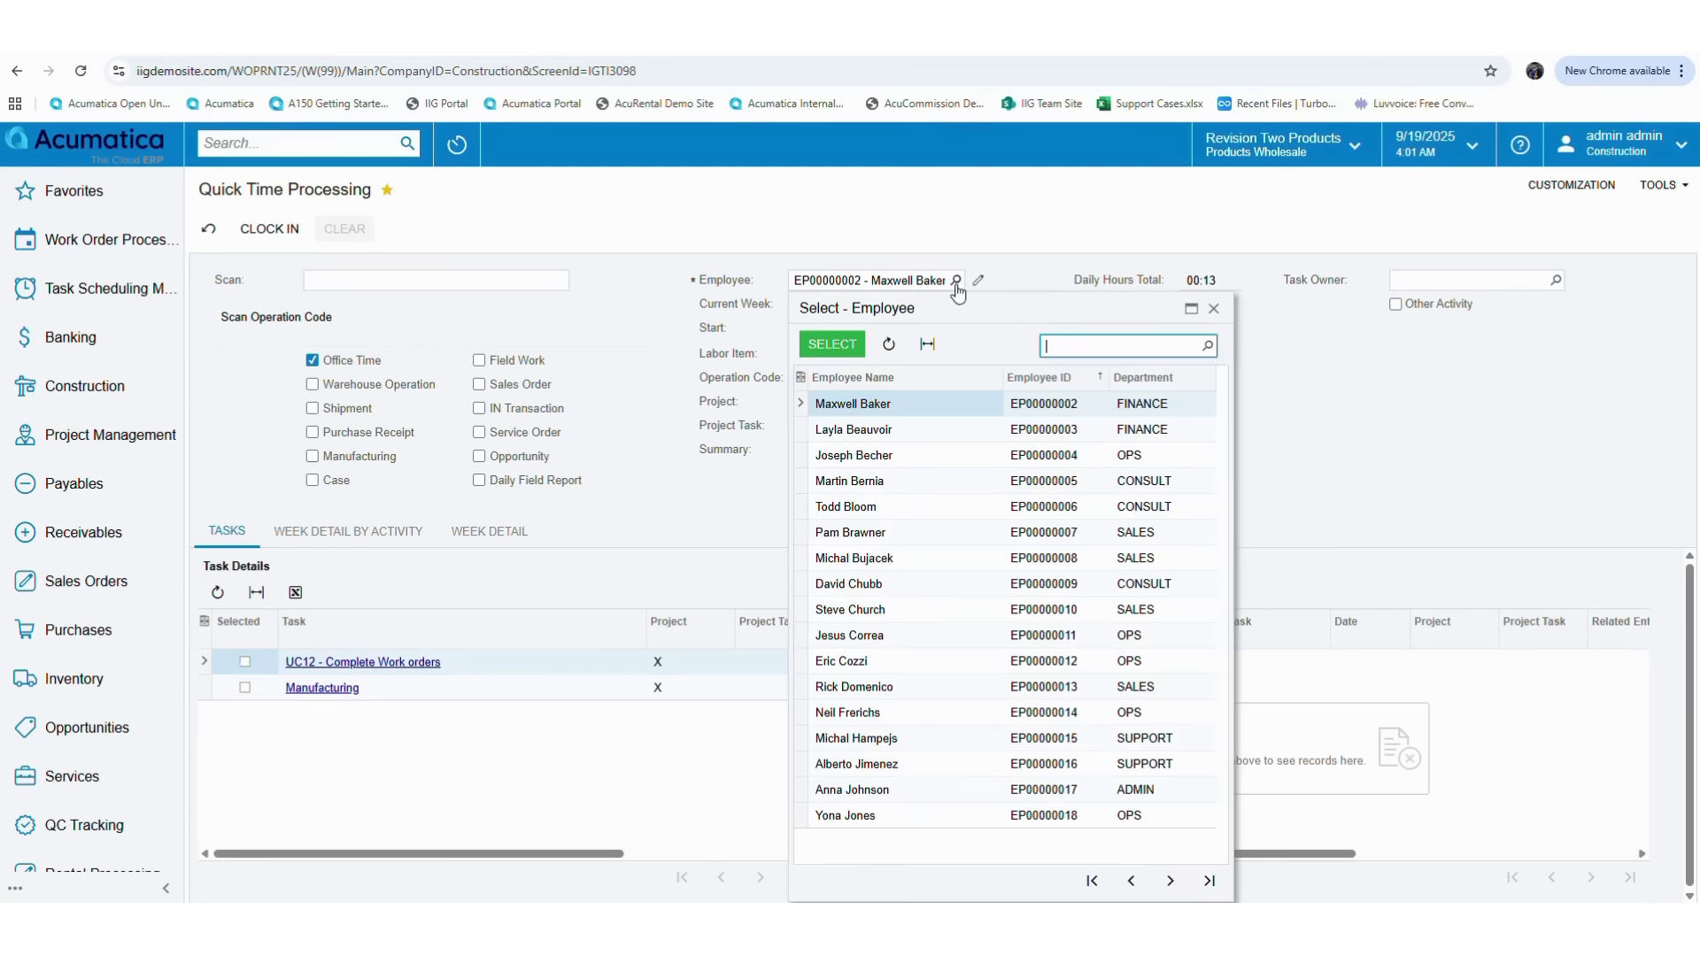
left_click(1279, 497)
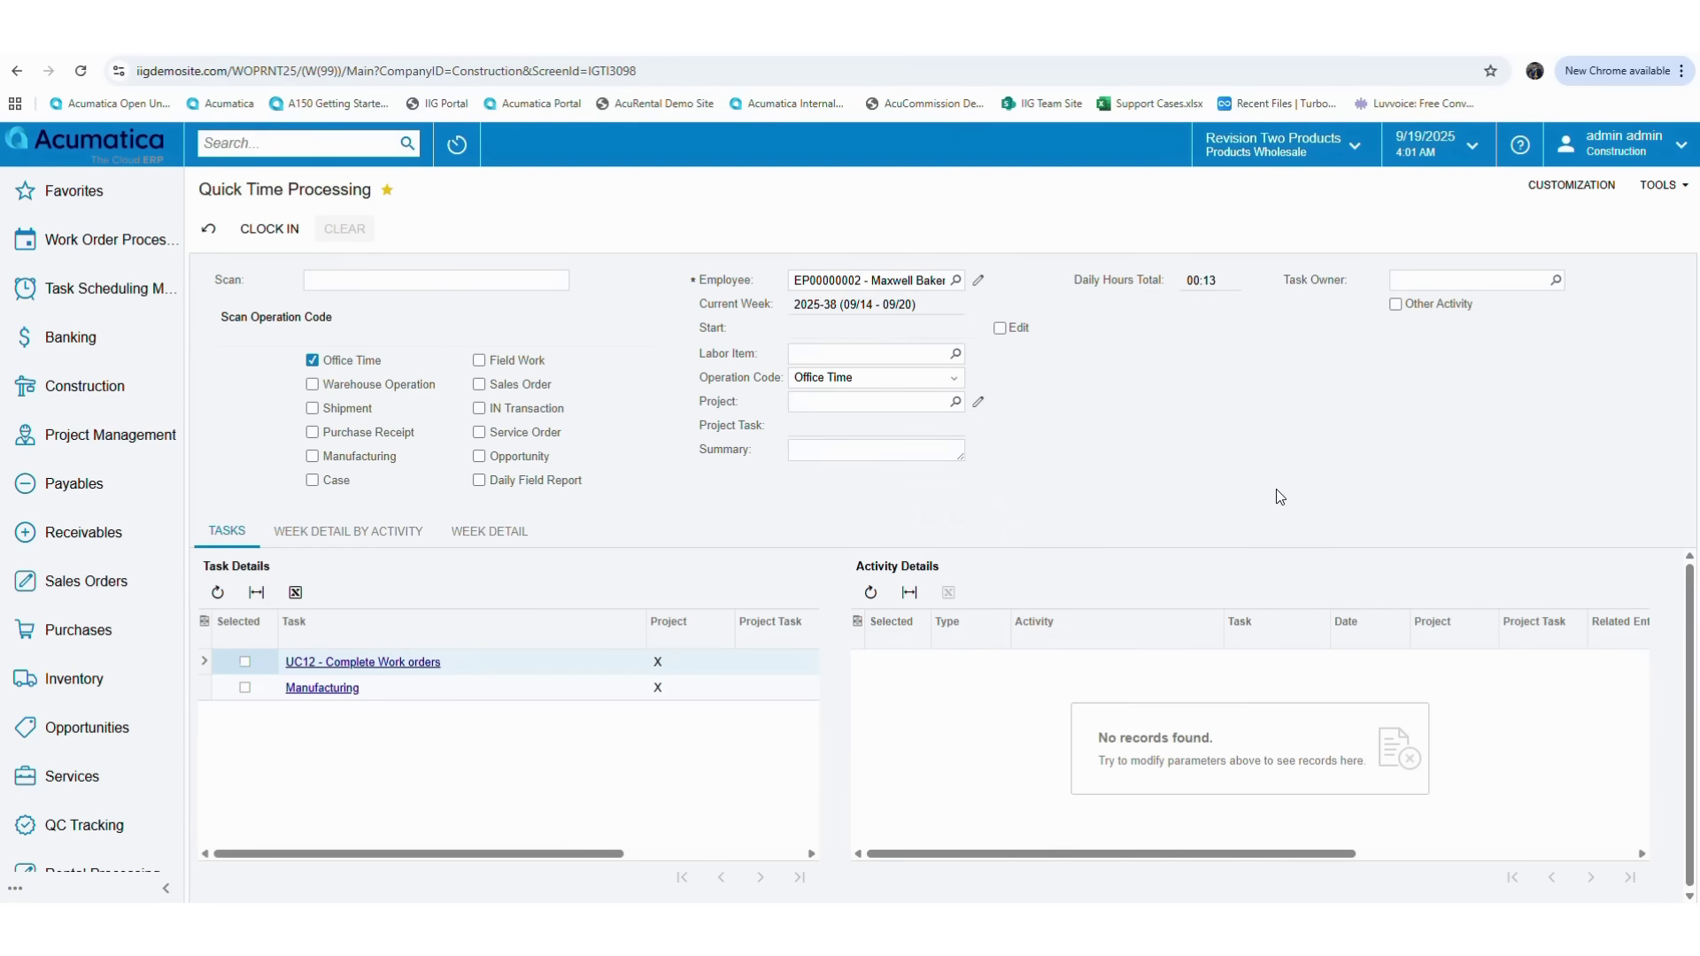
Step: Compare the Week Detail and Week Detail by Activity tabs, ending on the by-activity list of four open work items
left_click(345, 534)
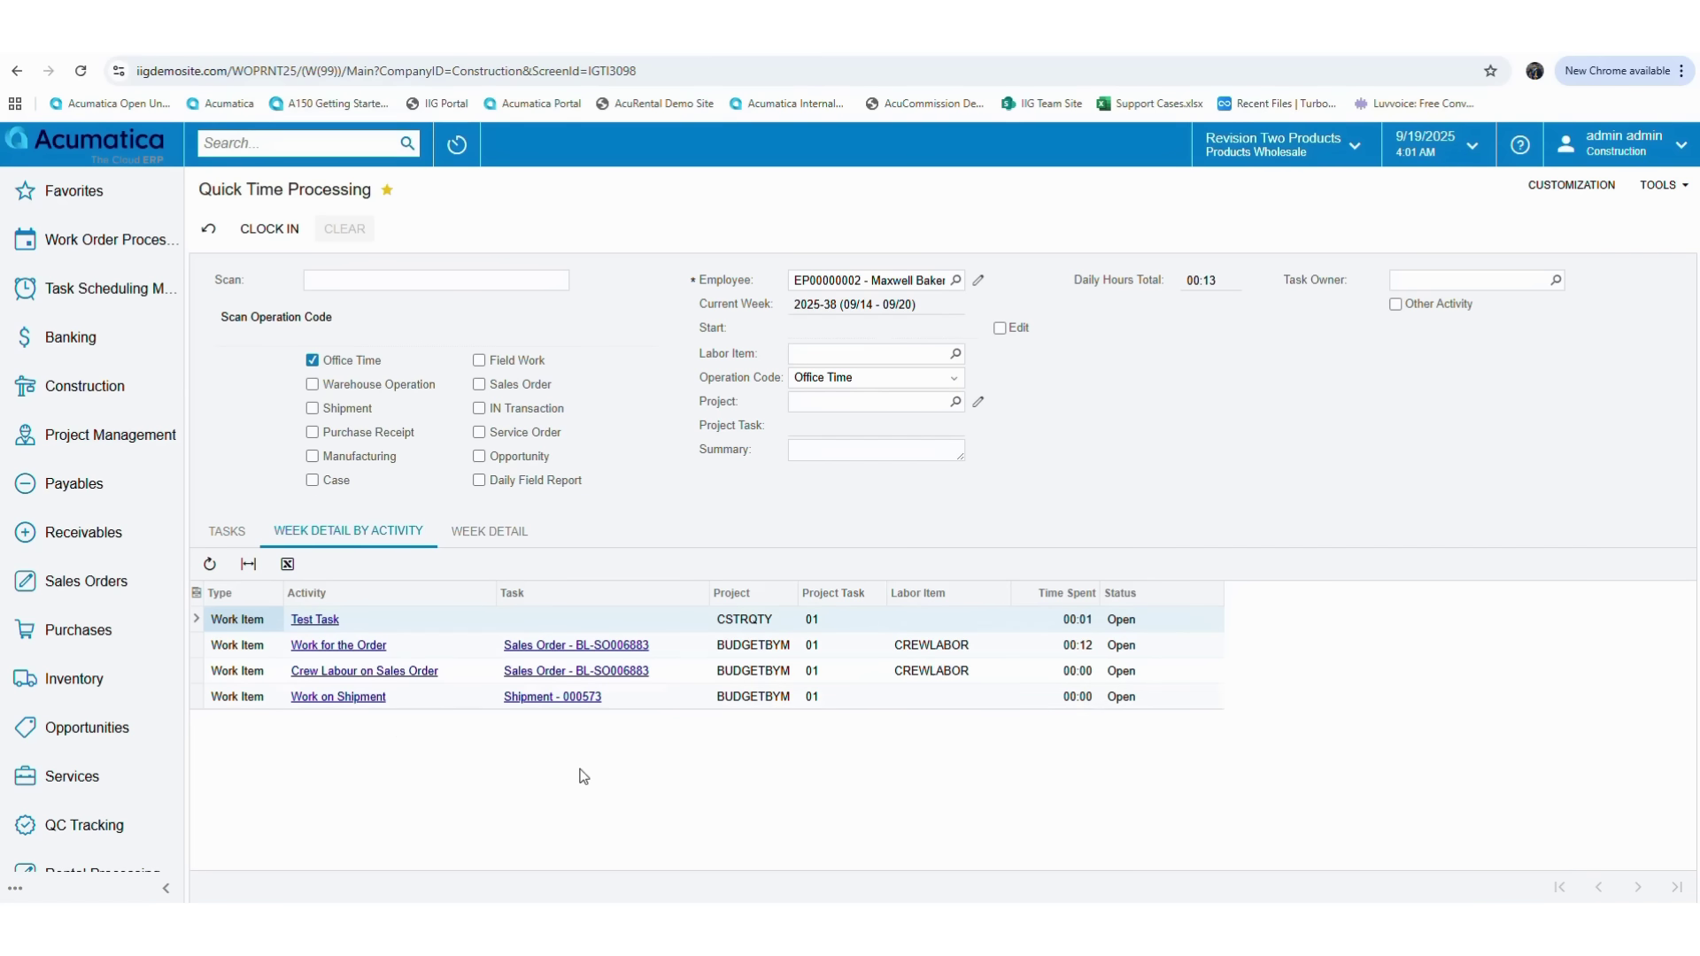
left_click(483, 536)
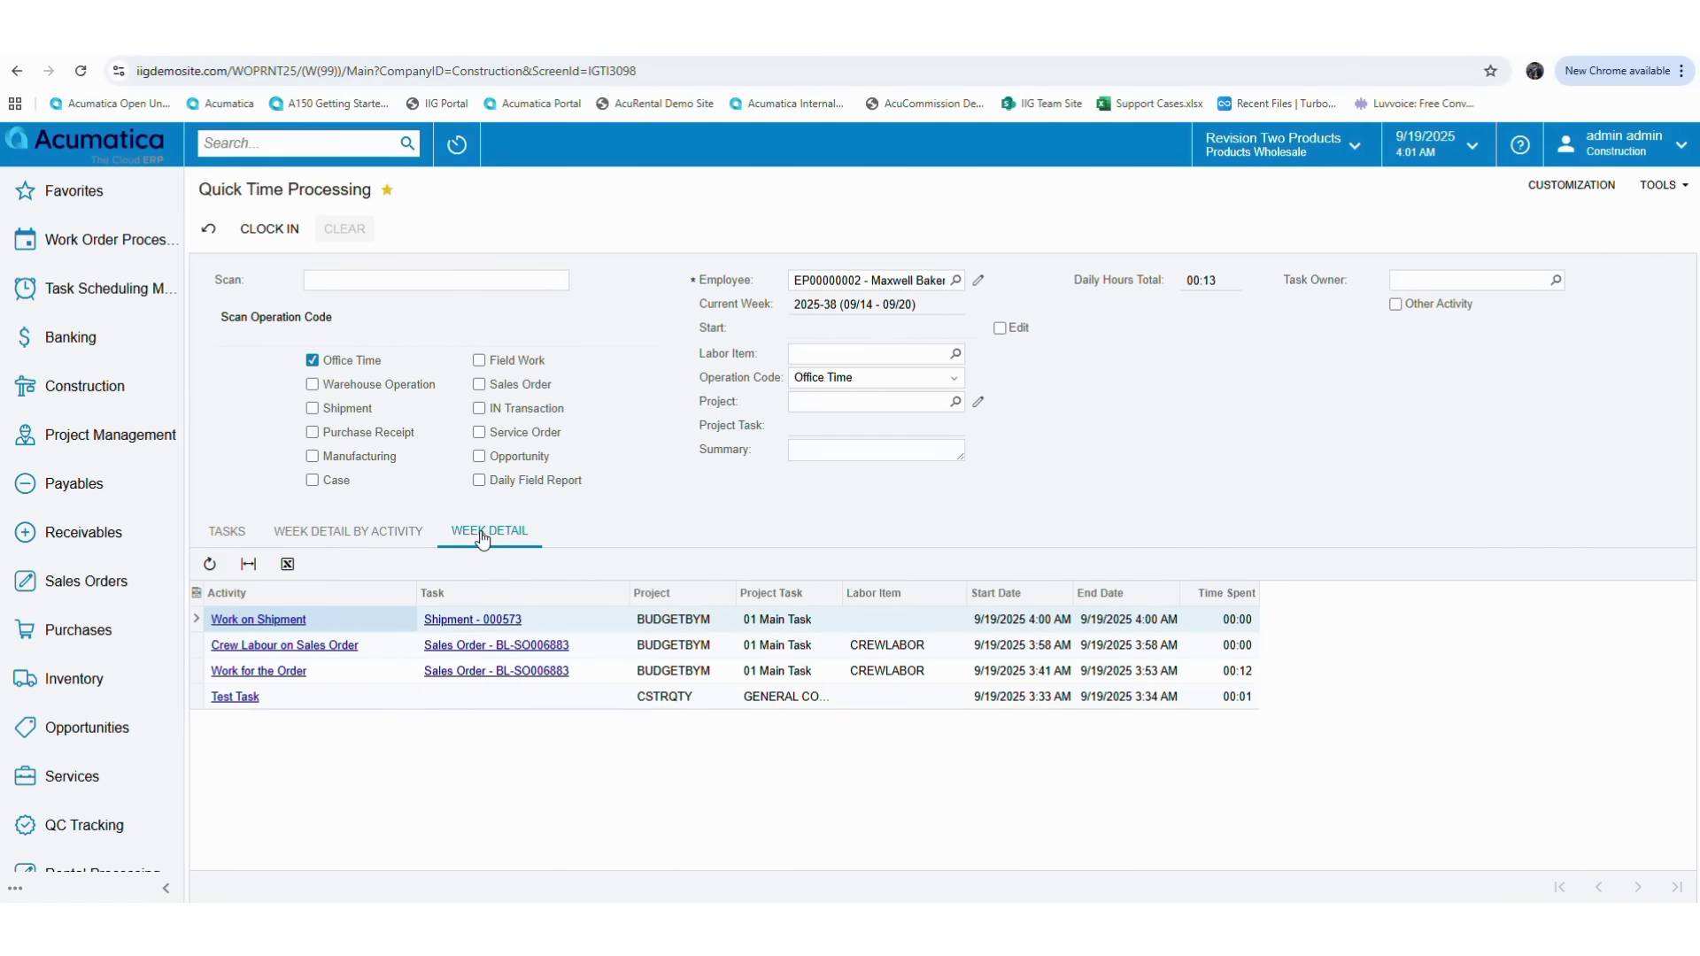
left_click(364, 529)
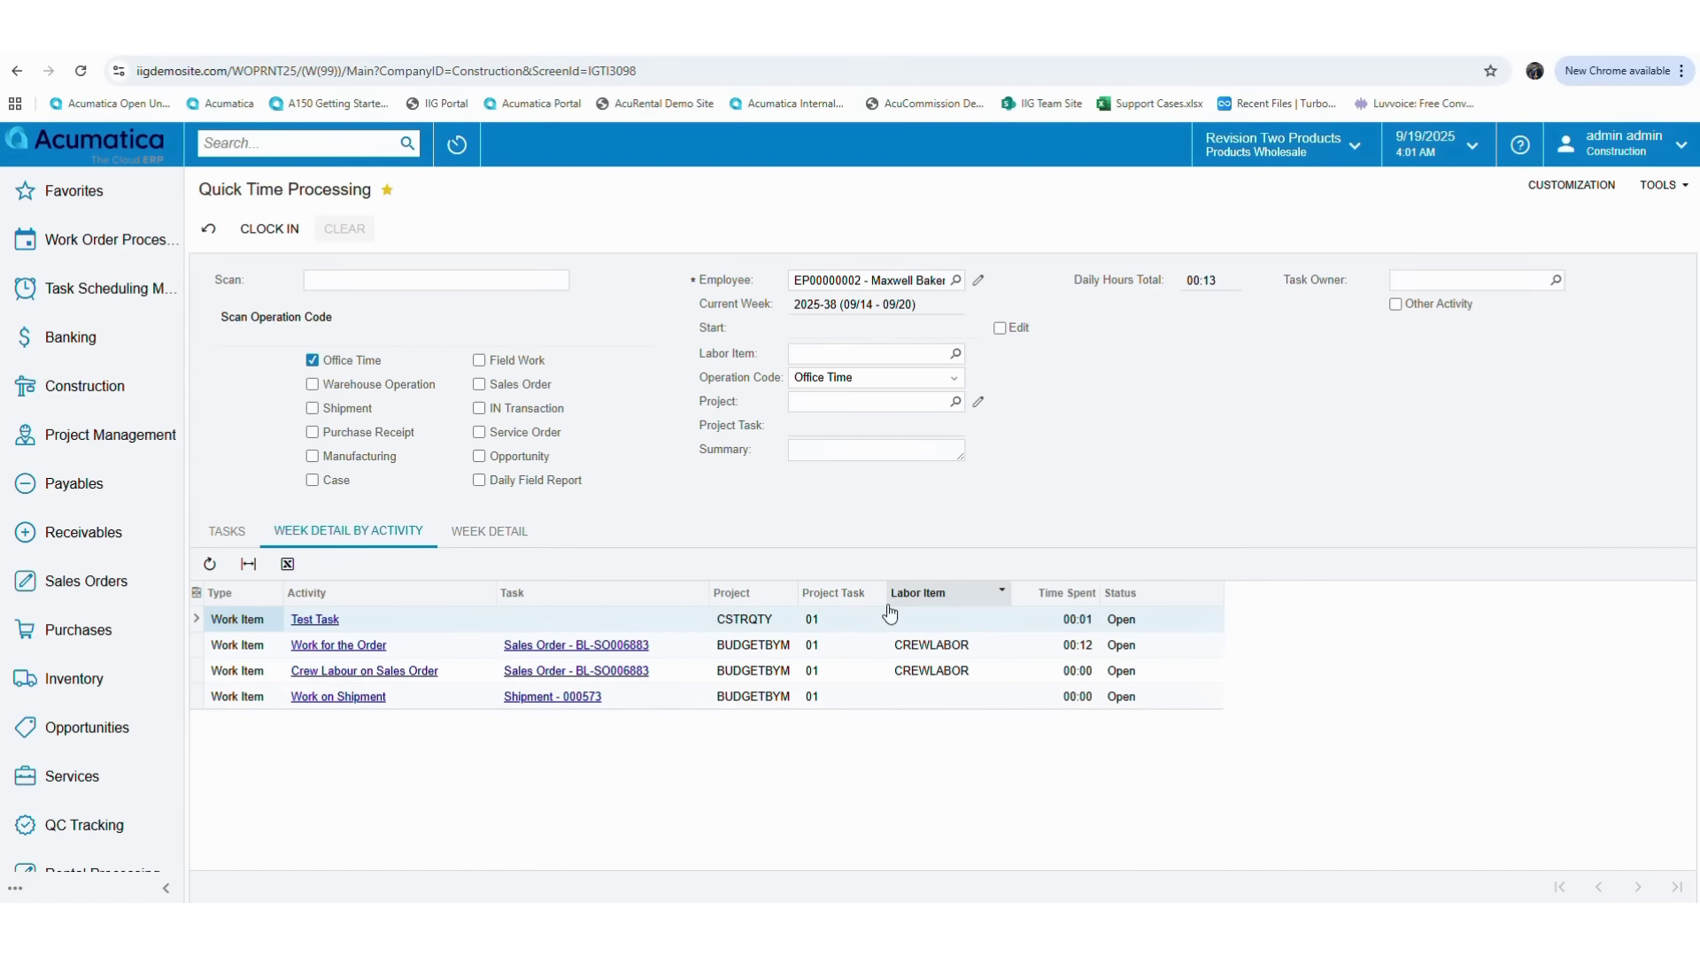